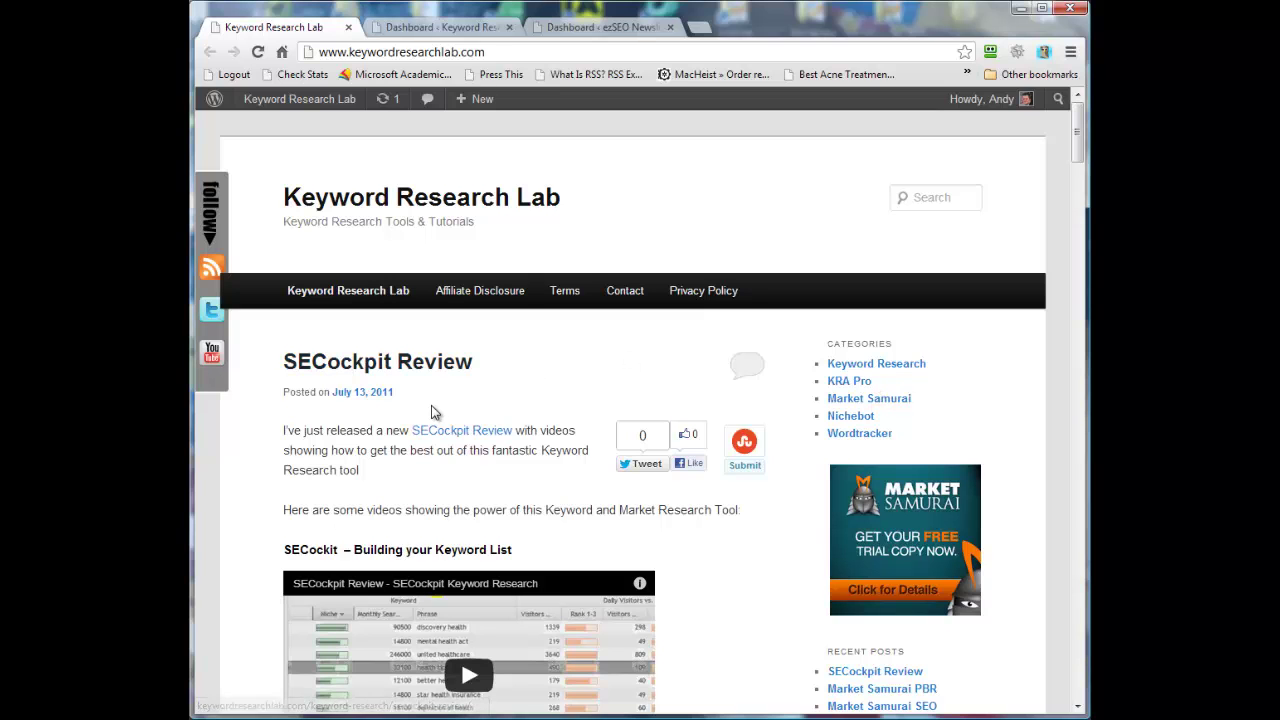
Look through the posts on the Keyword Research Lab home page and view that site's WordPress dashboard.
scroll(558, 418, down, 10)
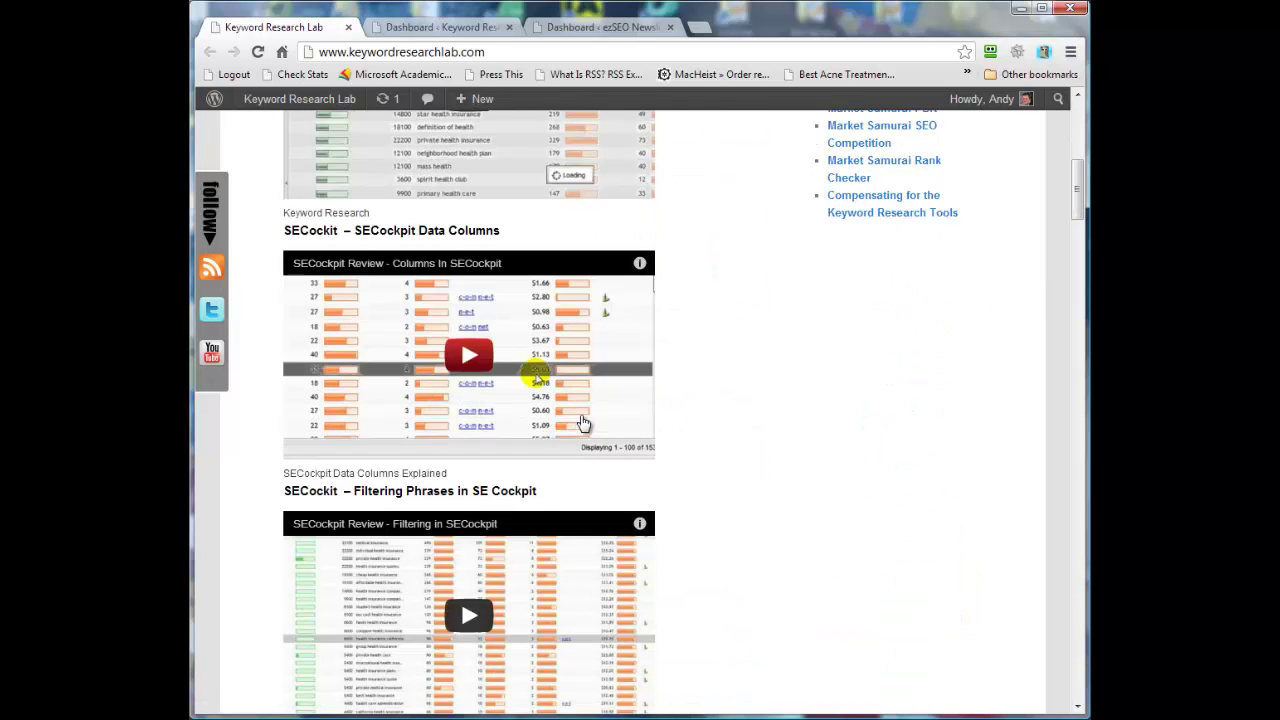
scroll(590, 415, down, 10)
scroll(591, 415, down, 3)
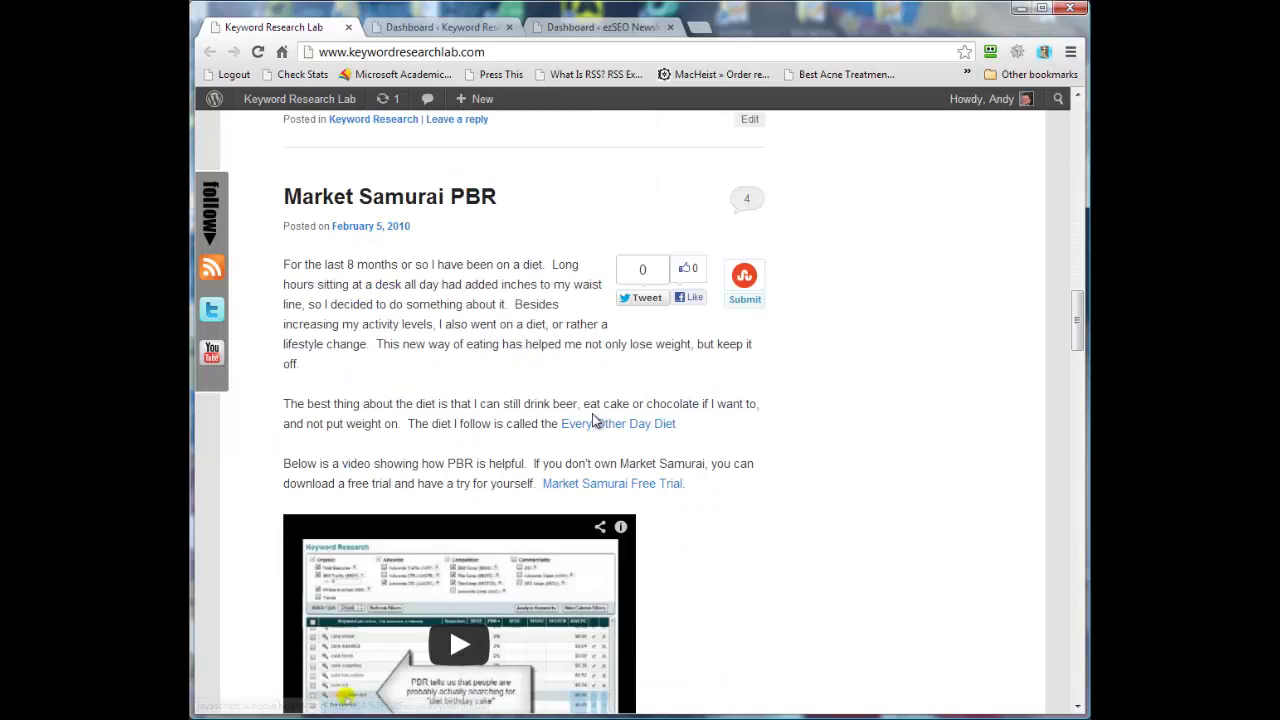
scroll(591, 418, up, 20)
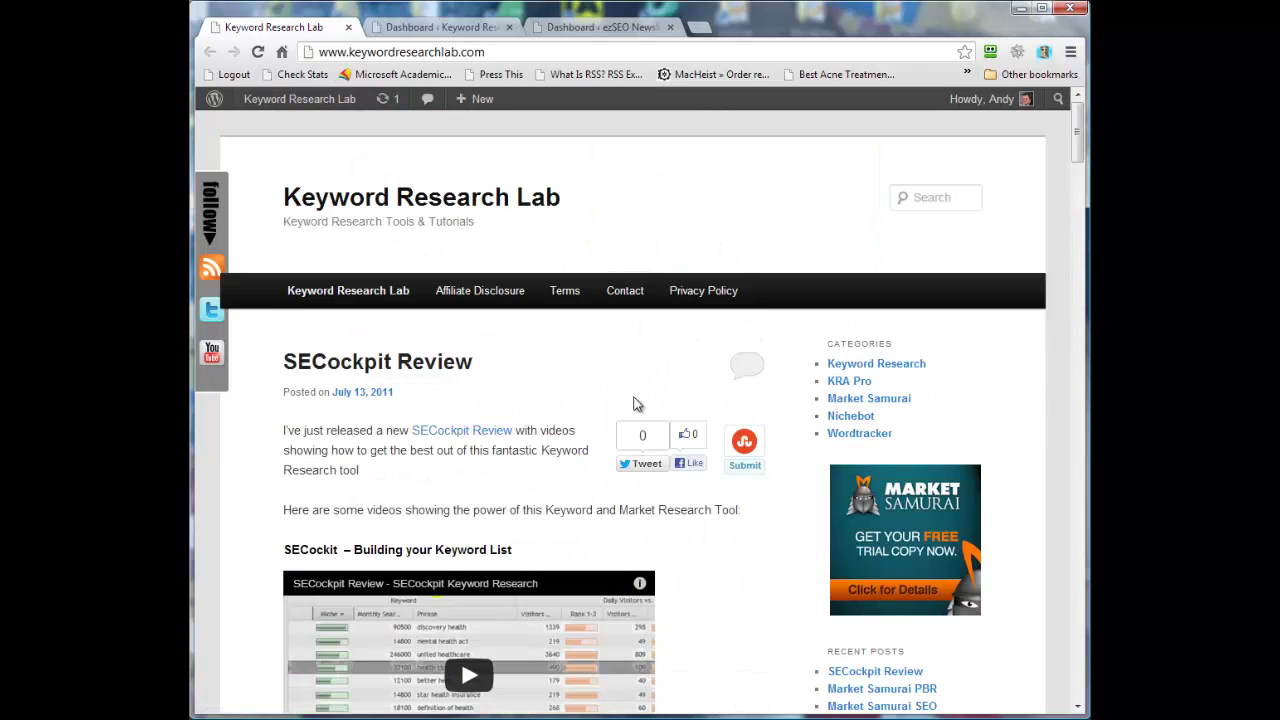
click(441, 27)
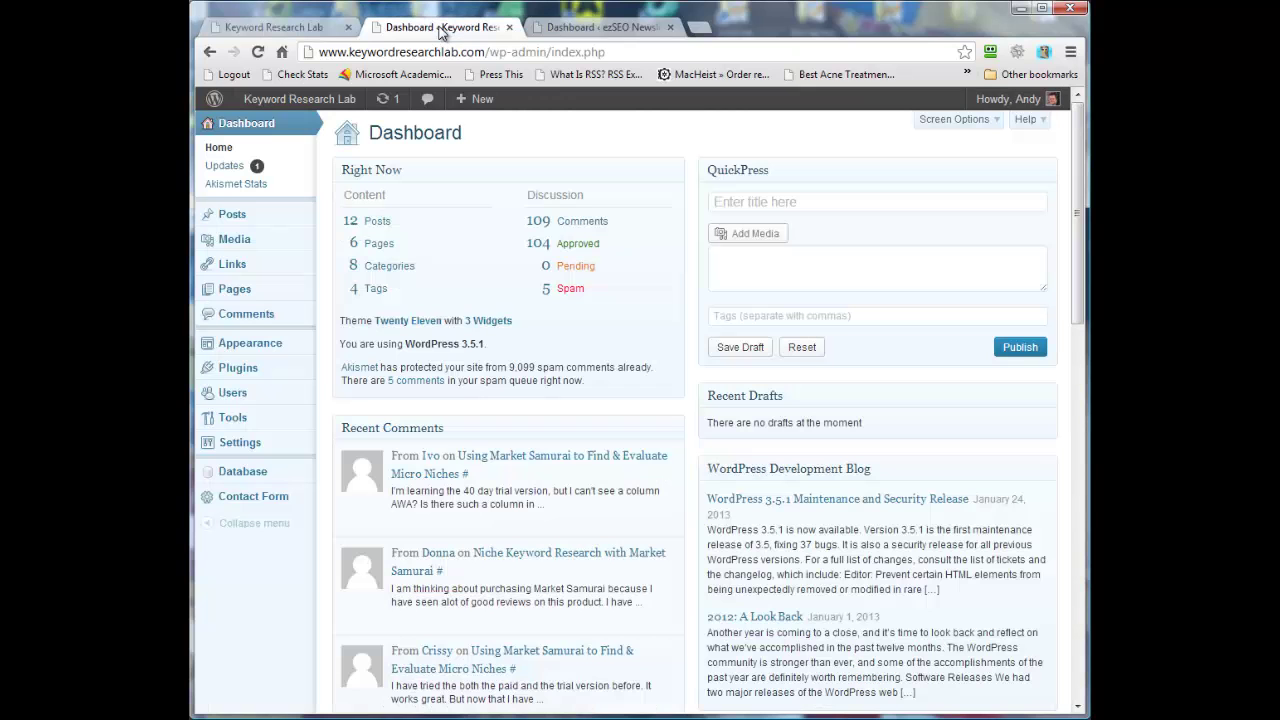
click(281, 27)
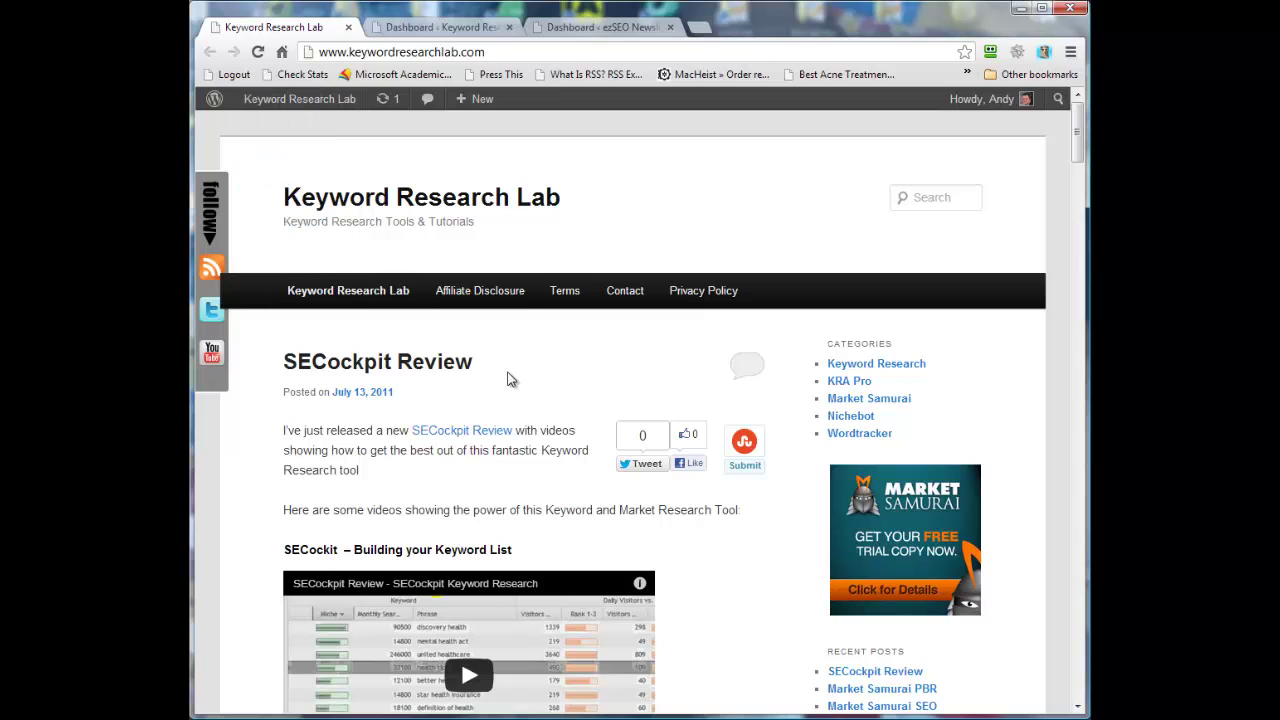
Open the ezSEO Newsletter site in a new tab and place that tab before its dashboard tab.
click(553, 30)
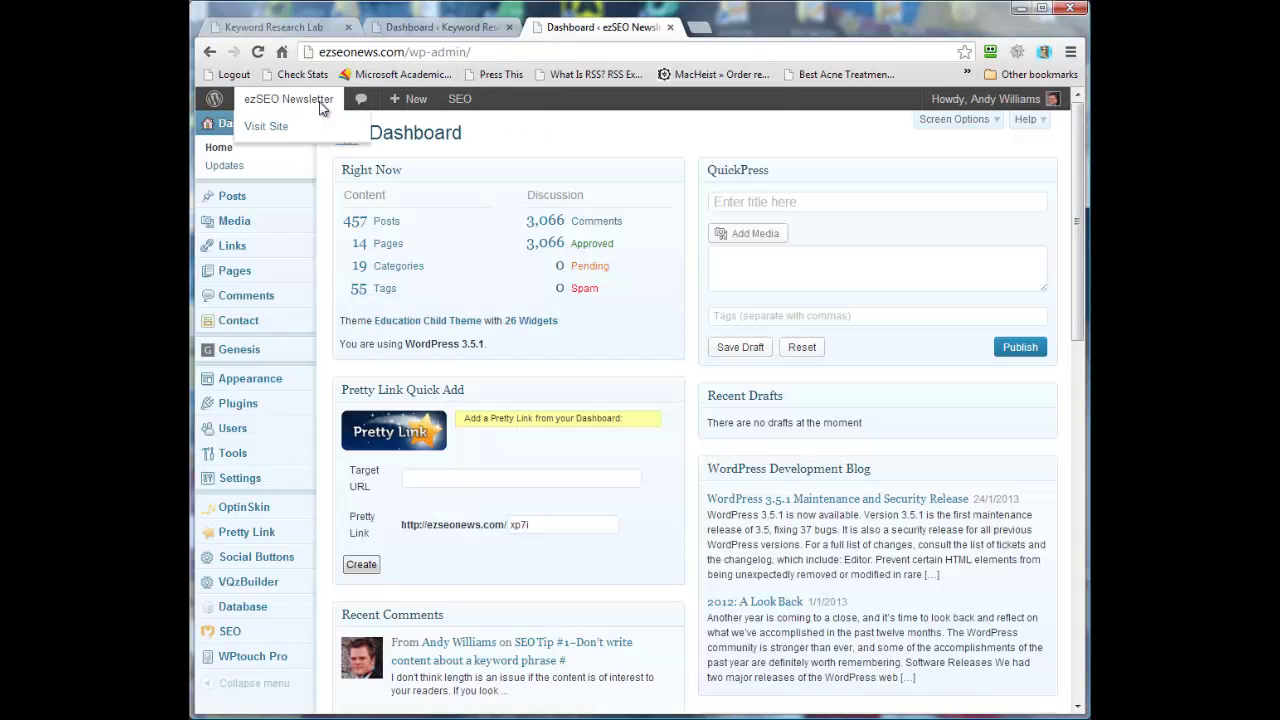
right_click(321, 105)
click(390, 113)
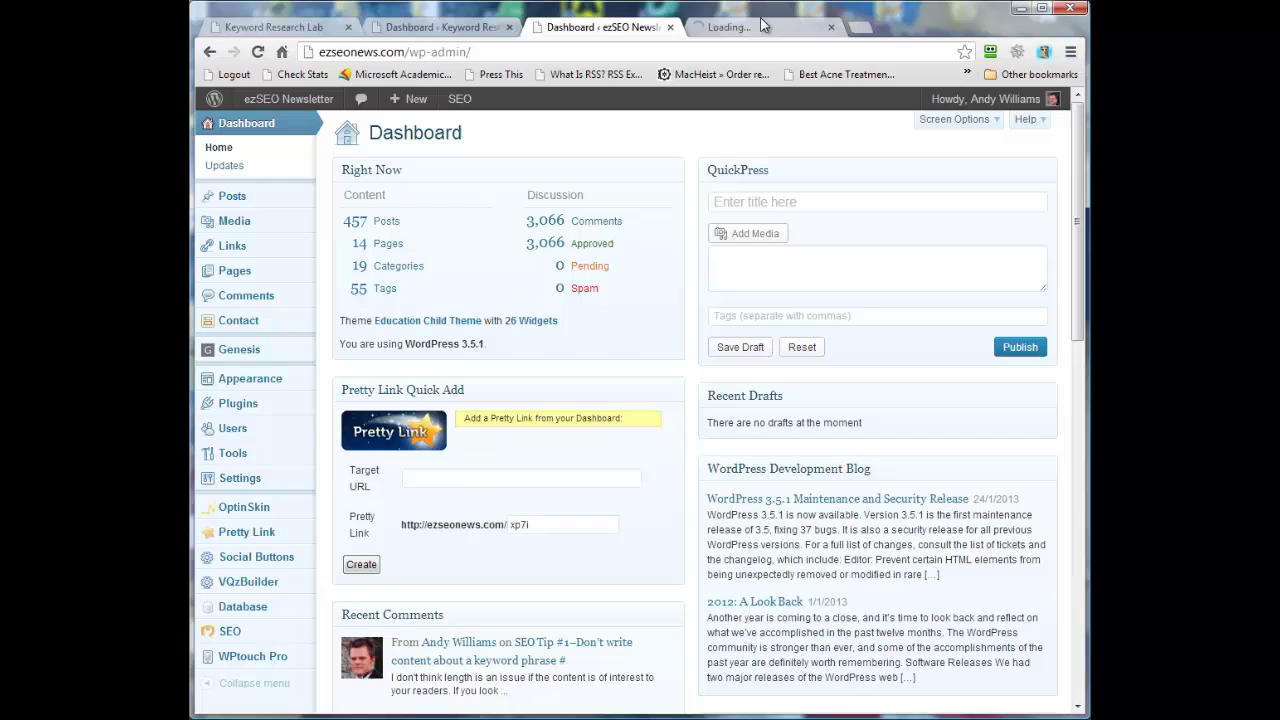
click(700, 28)
drag(700, 28, 614, 23)
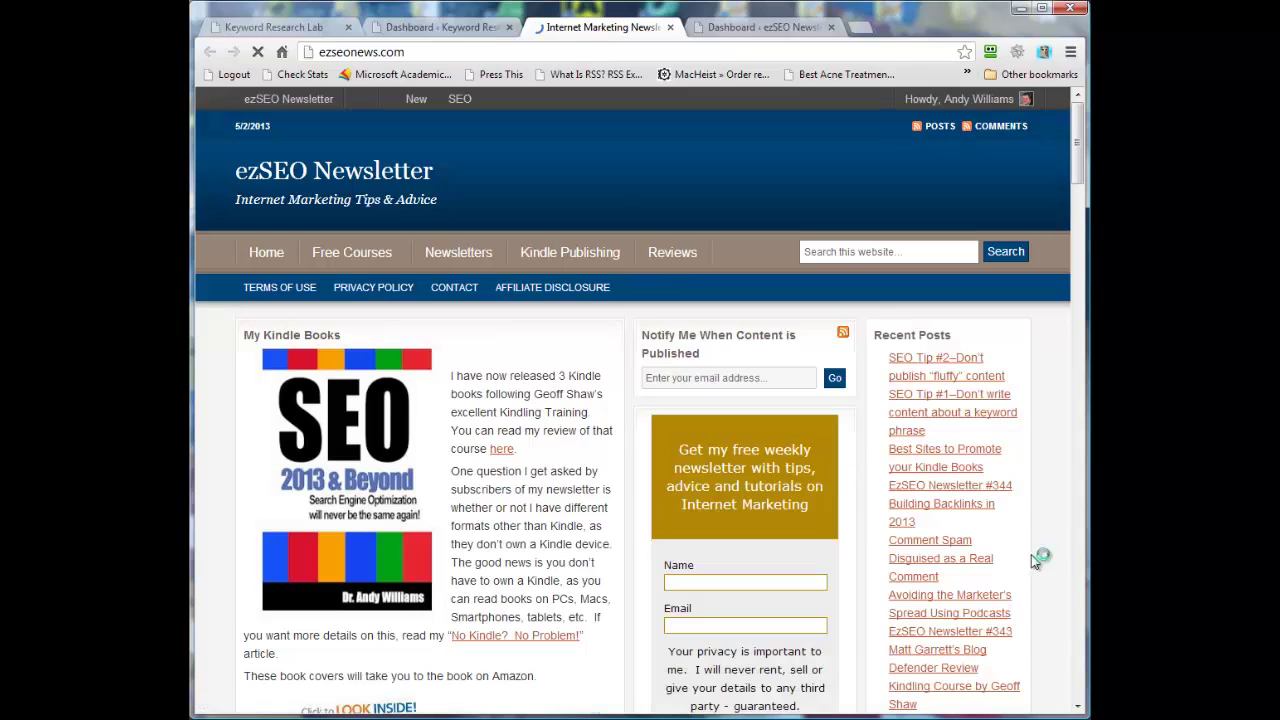
Return to the Keyword Research Lab dashboard and open its list of posts.
click(275, 28)
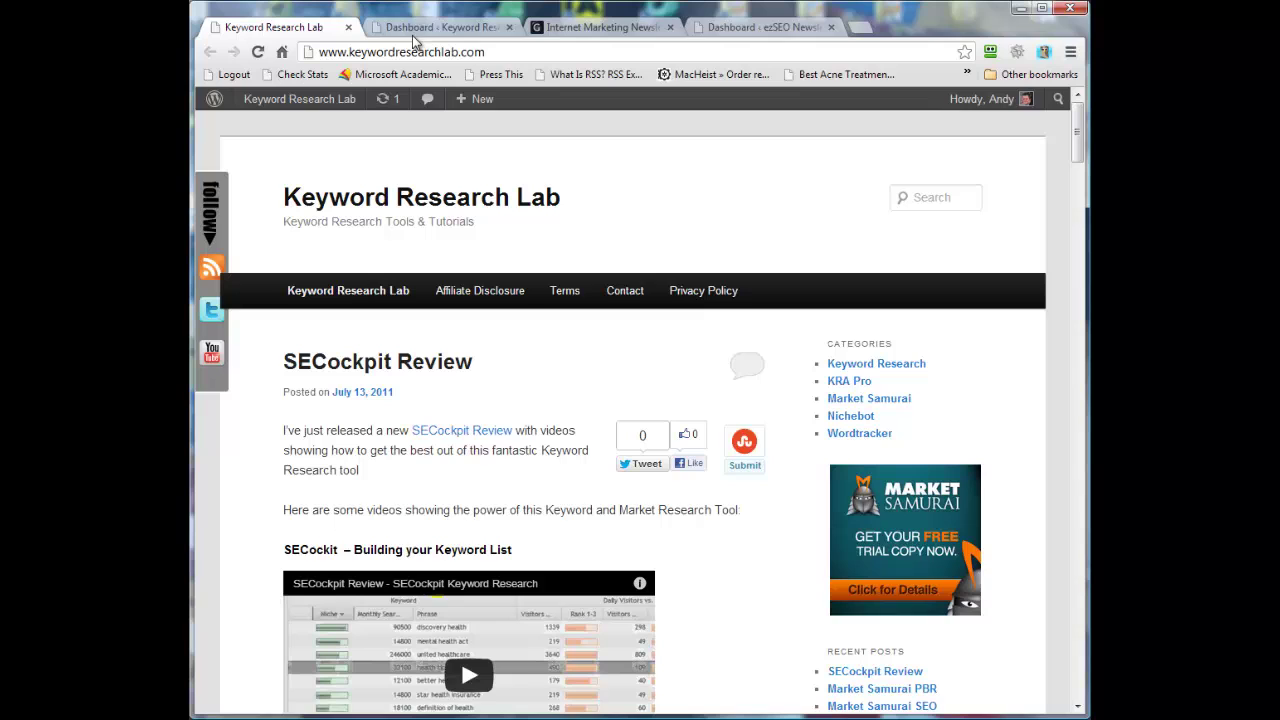
click(407, 28)
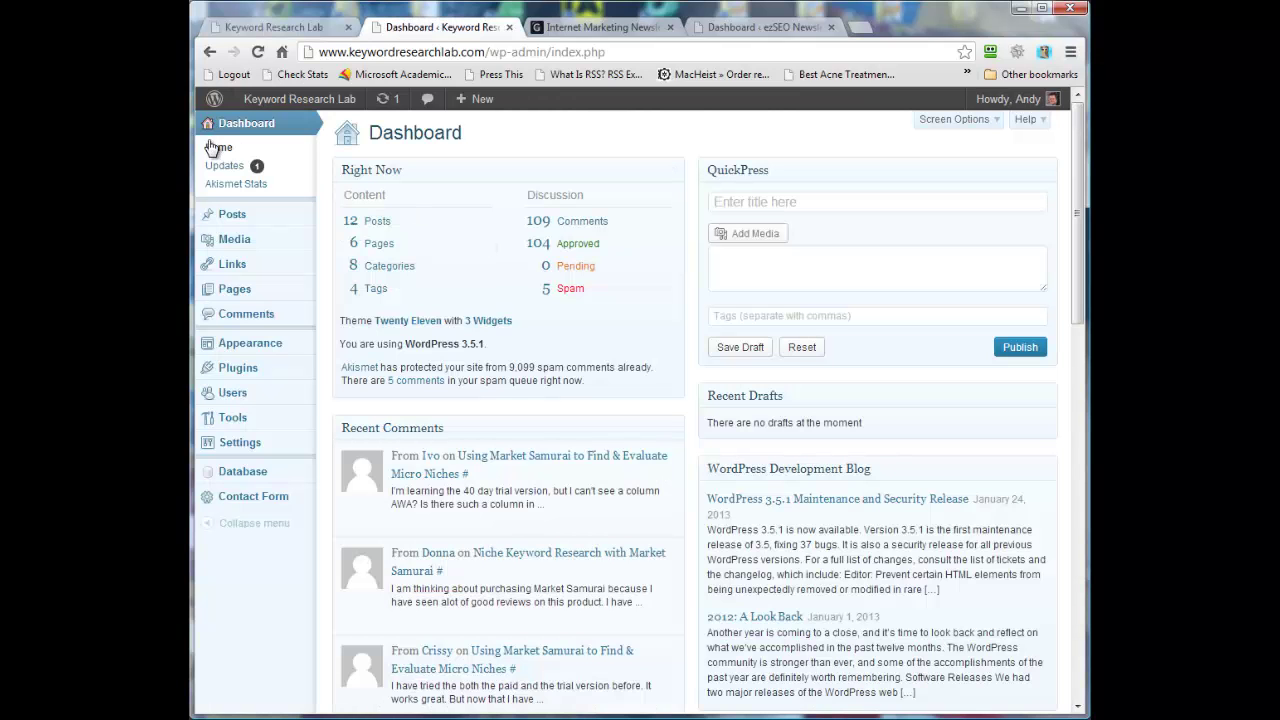
click(378, 222)
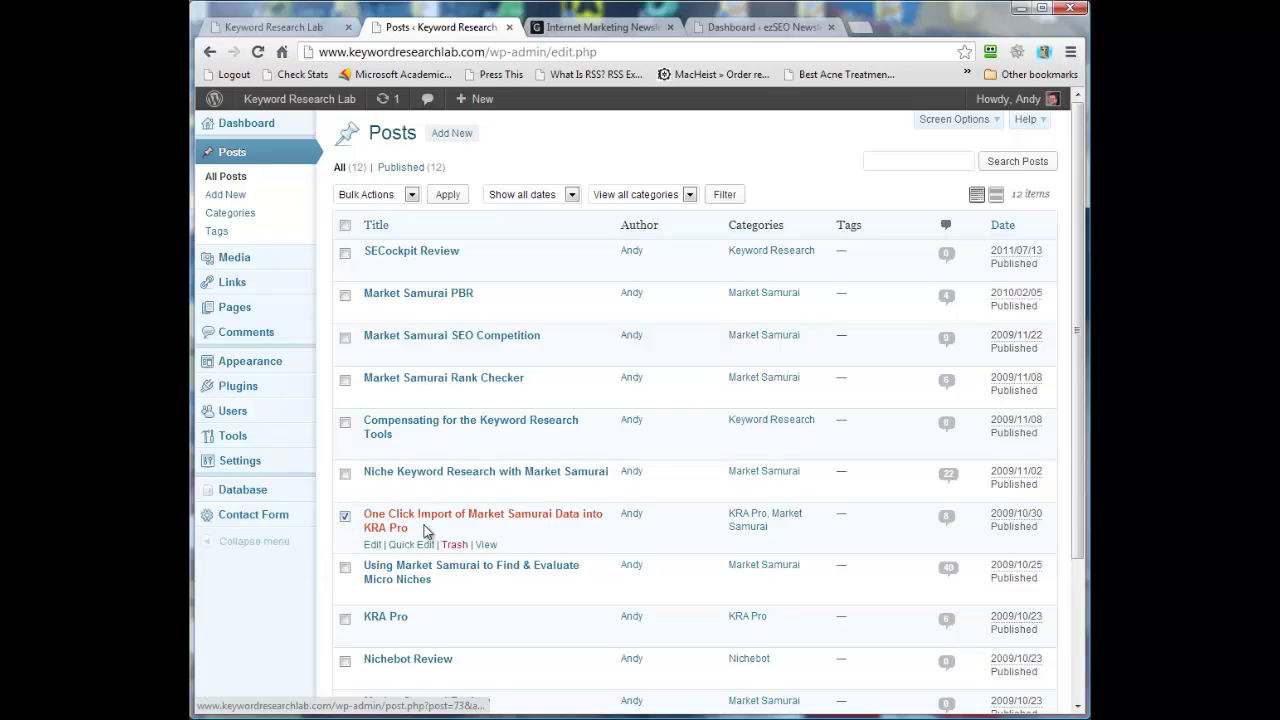
Move the One Click Import, KRA Pro, Nichebot Review and Wordtracker Review posts to the Trash in bulk.
click(372, 516)
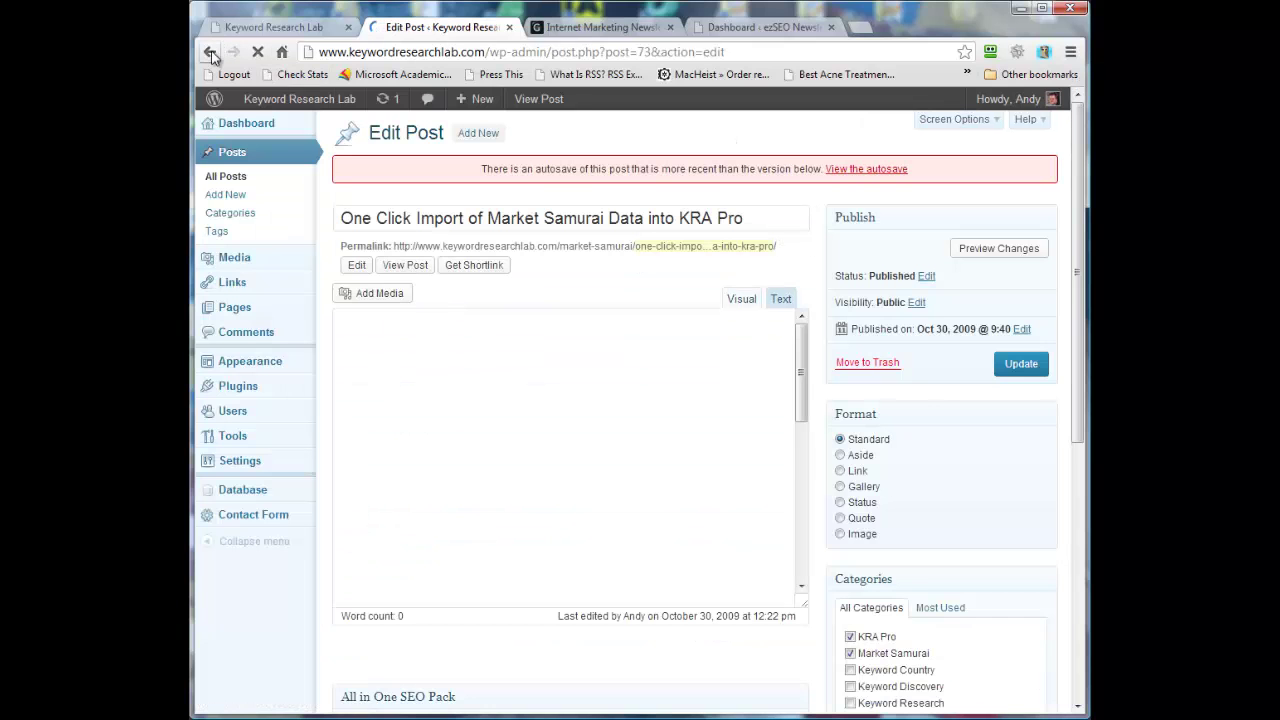
key(alt+Left)
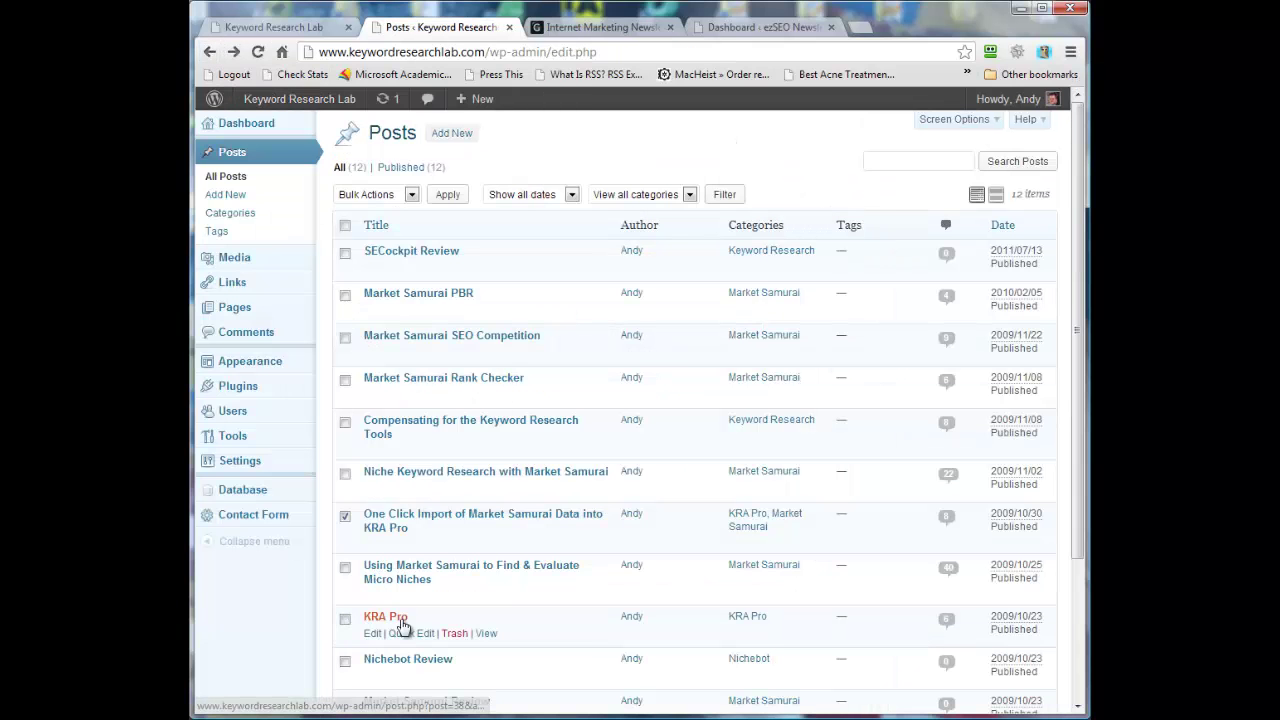
click(345, 619)
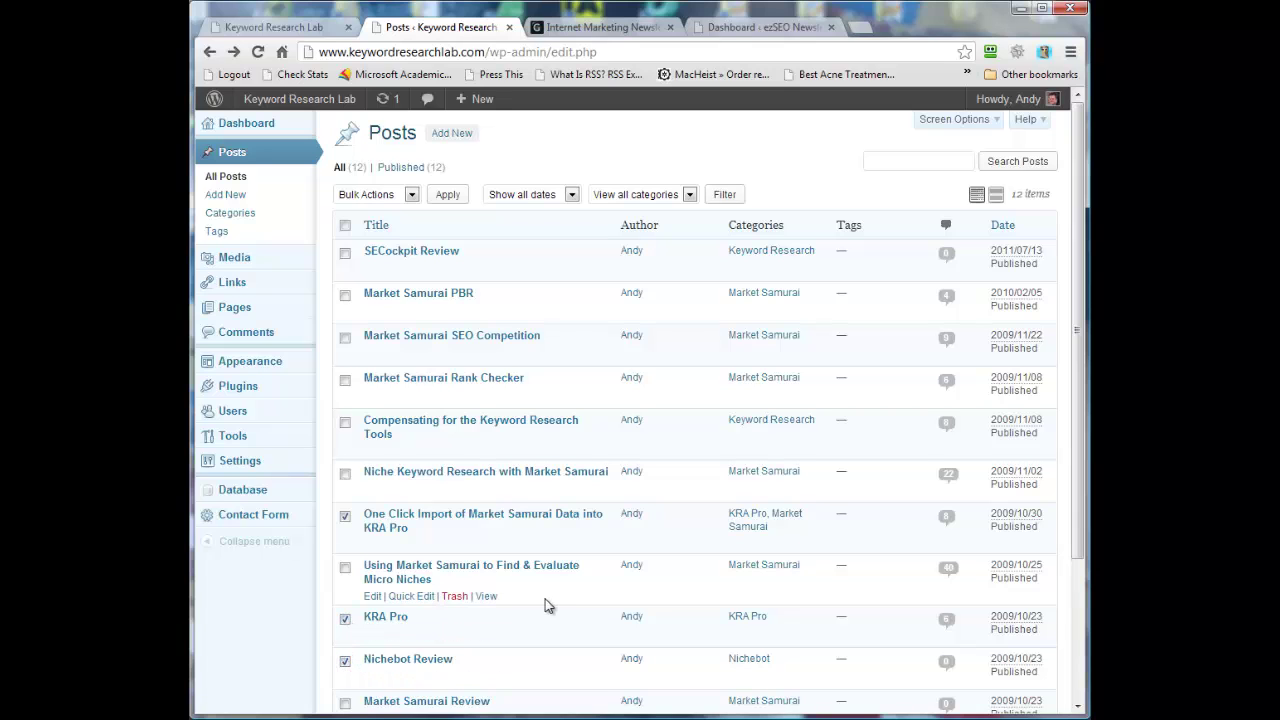
scroll(549, 603, down, 3)
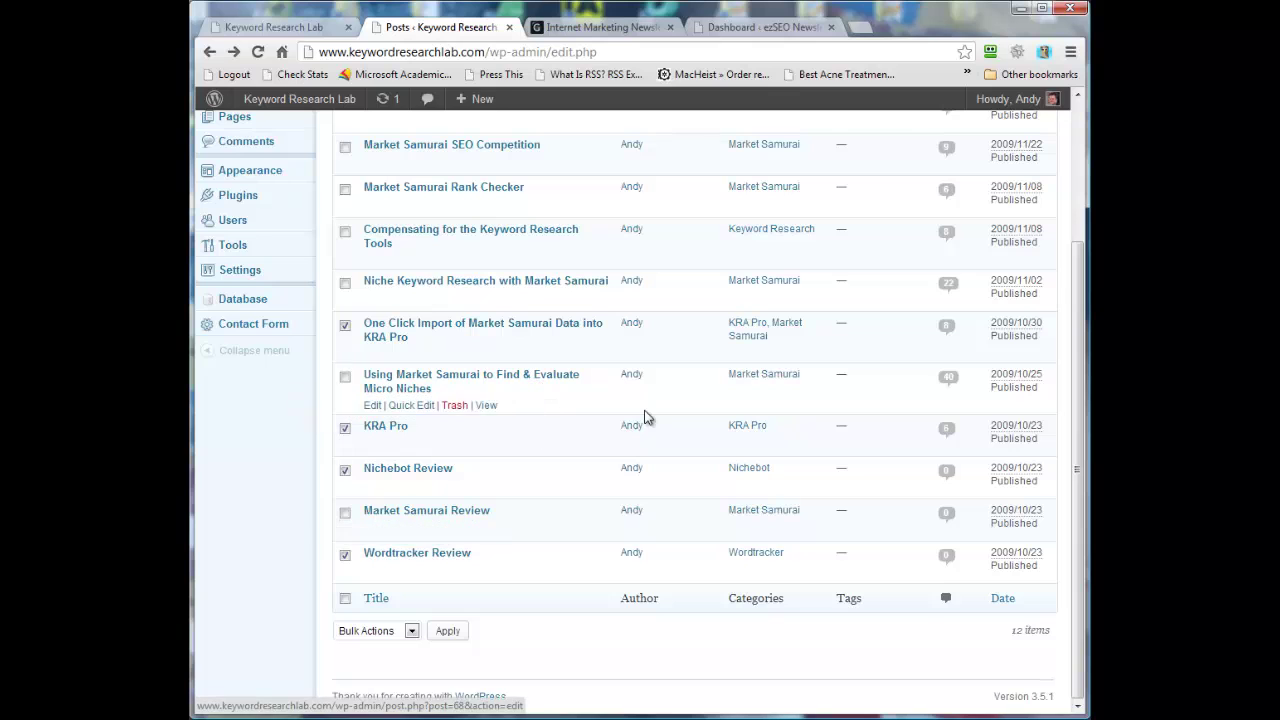
scroll(685, 382, up, 1)
scroll(685, 382, up, 2)
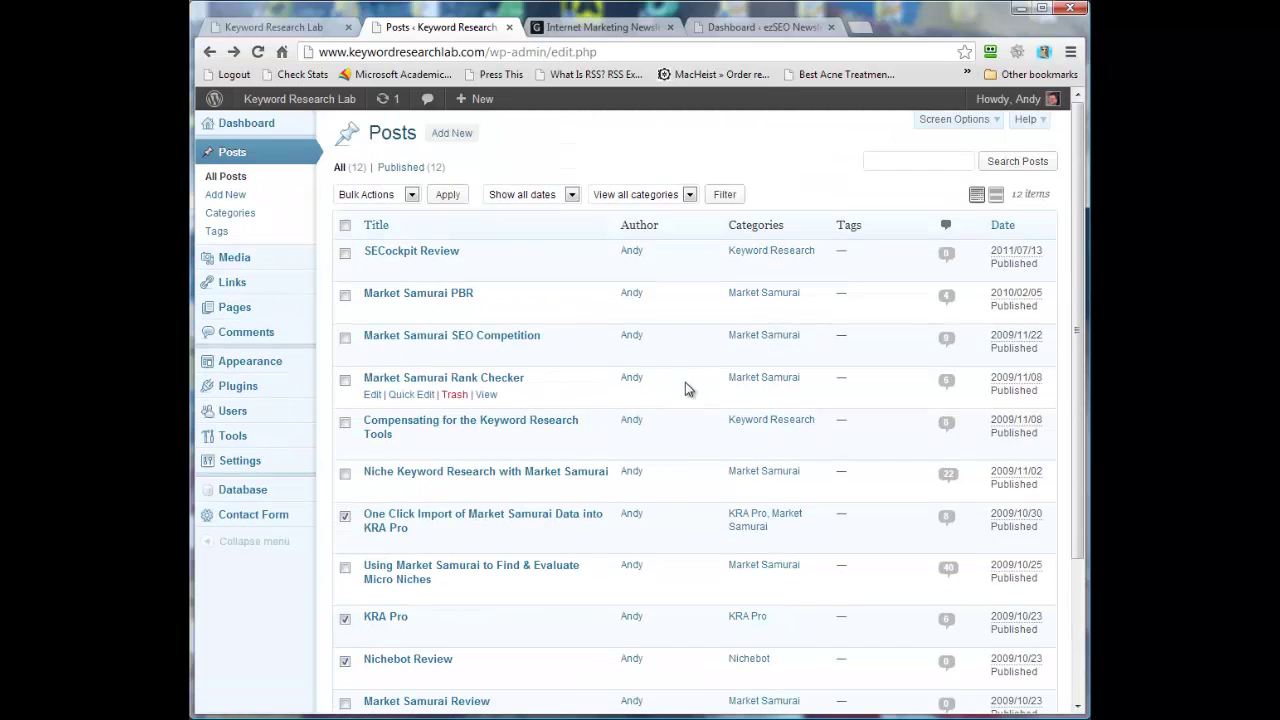
scroll(688, 385, down, 3)
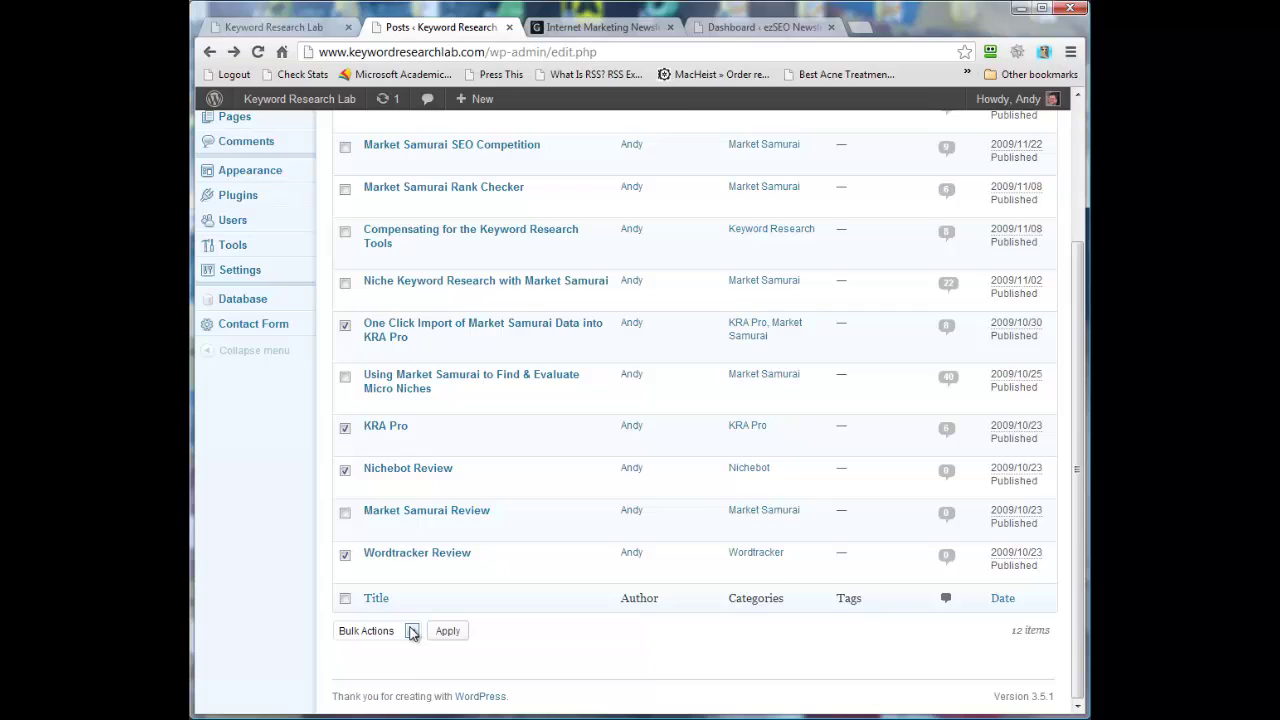
click(411, 631)
click(405, 672)
click(449, 633)
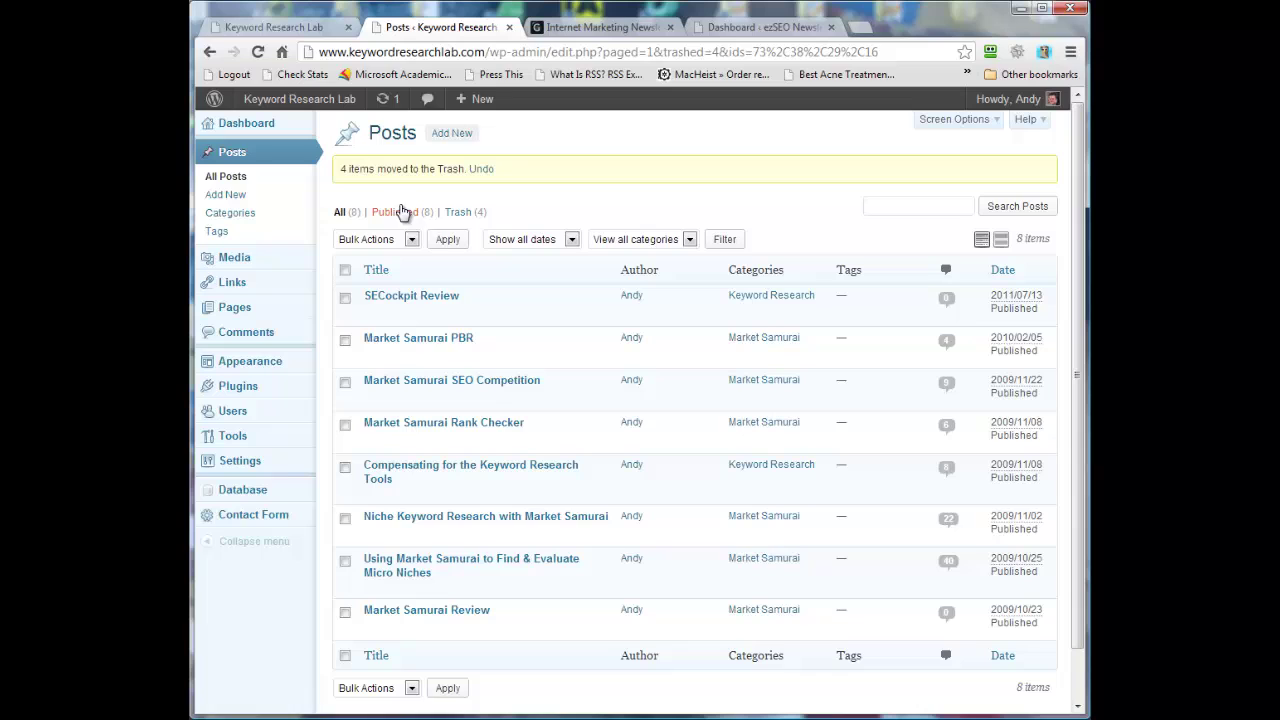
Export only the posts of Keyword Research Lab with all categories included and download the export file.
click(460, 212)
mouse_move(243, 434)
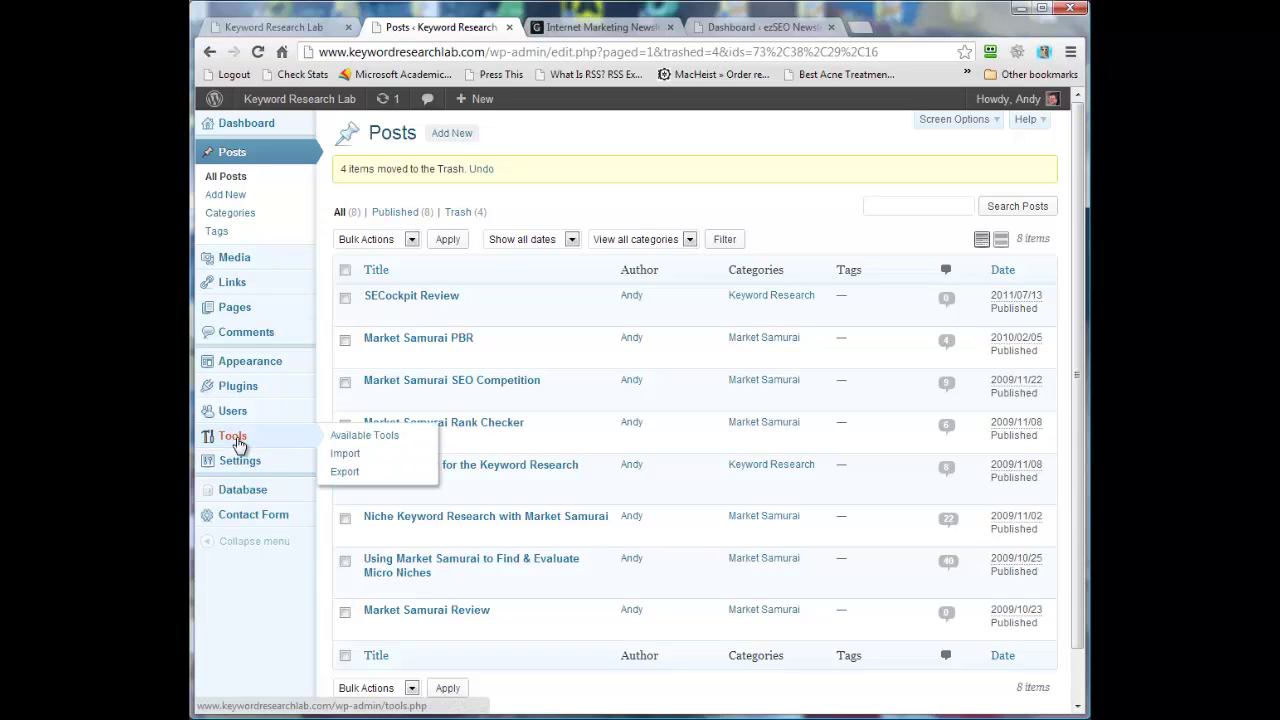
click(350, 471)
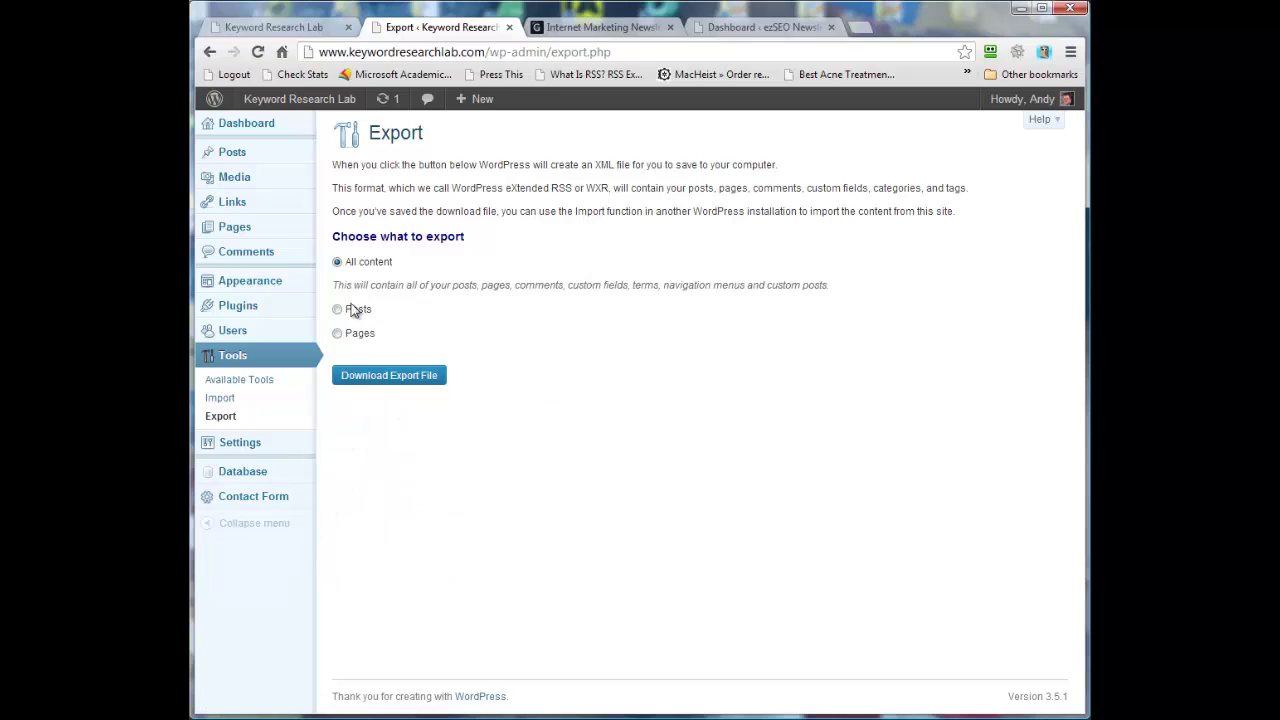
click(338, 310)
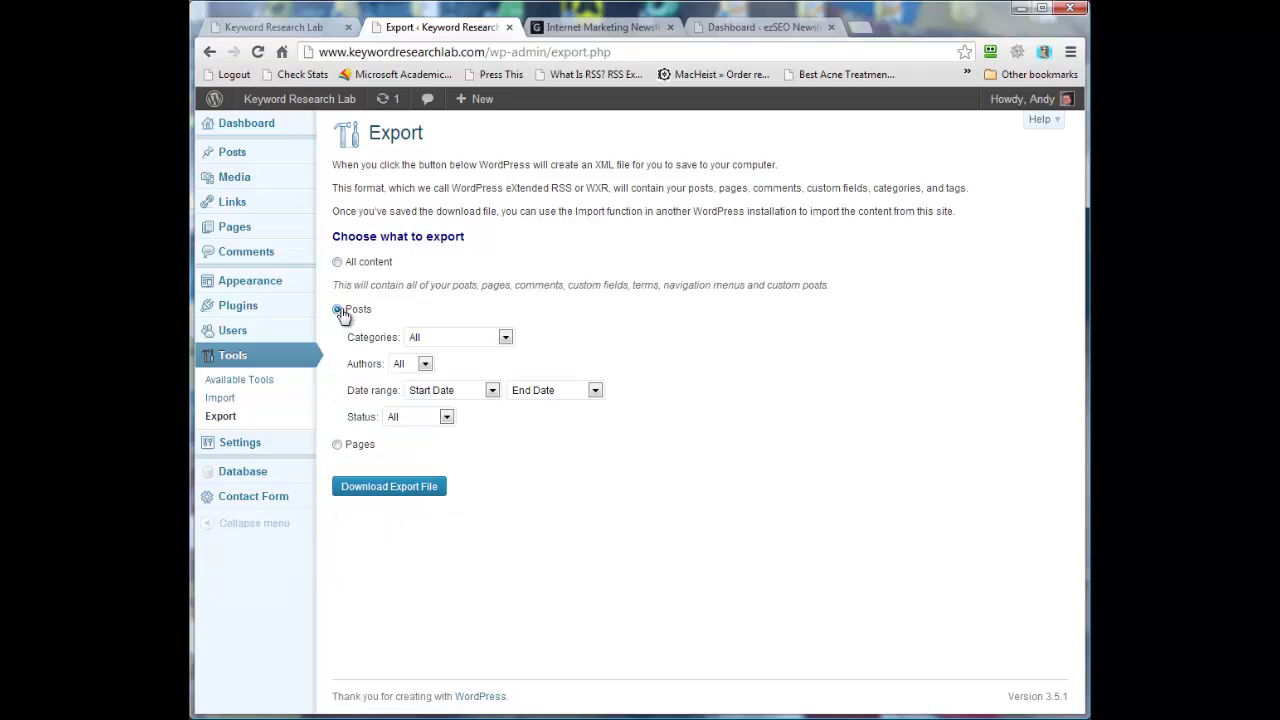
click(465, 337)
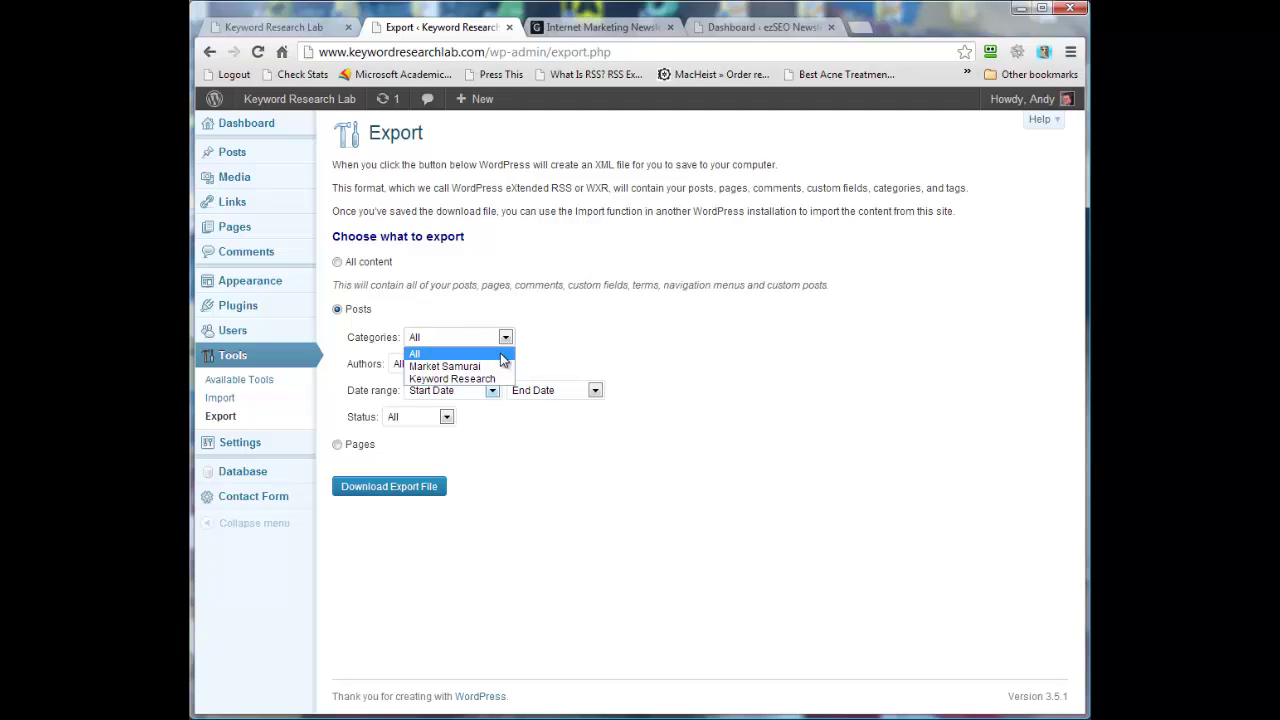
click(503, 360)
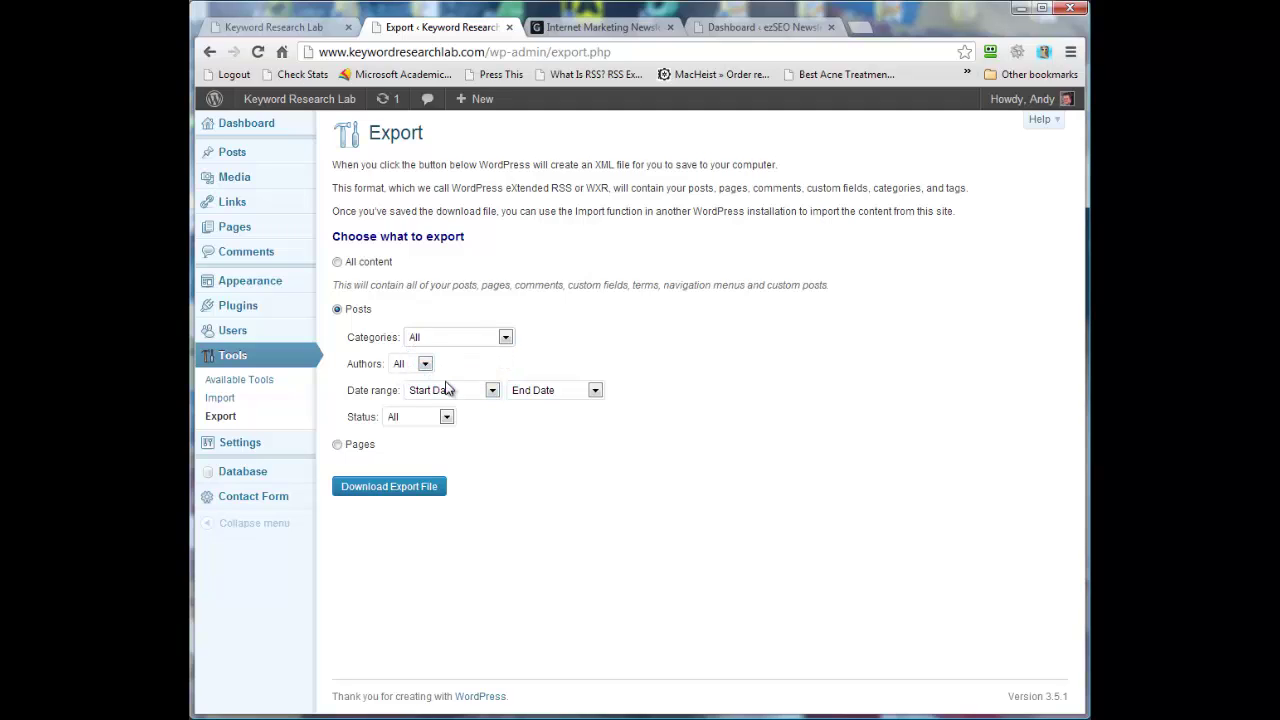
click(398, 490)
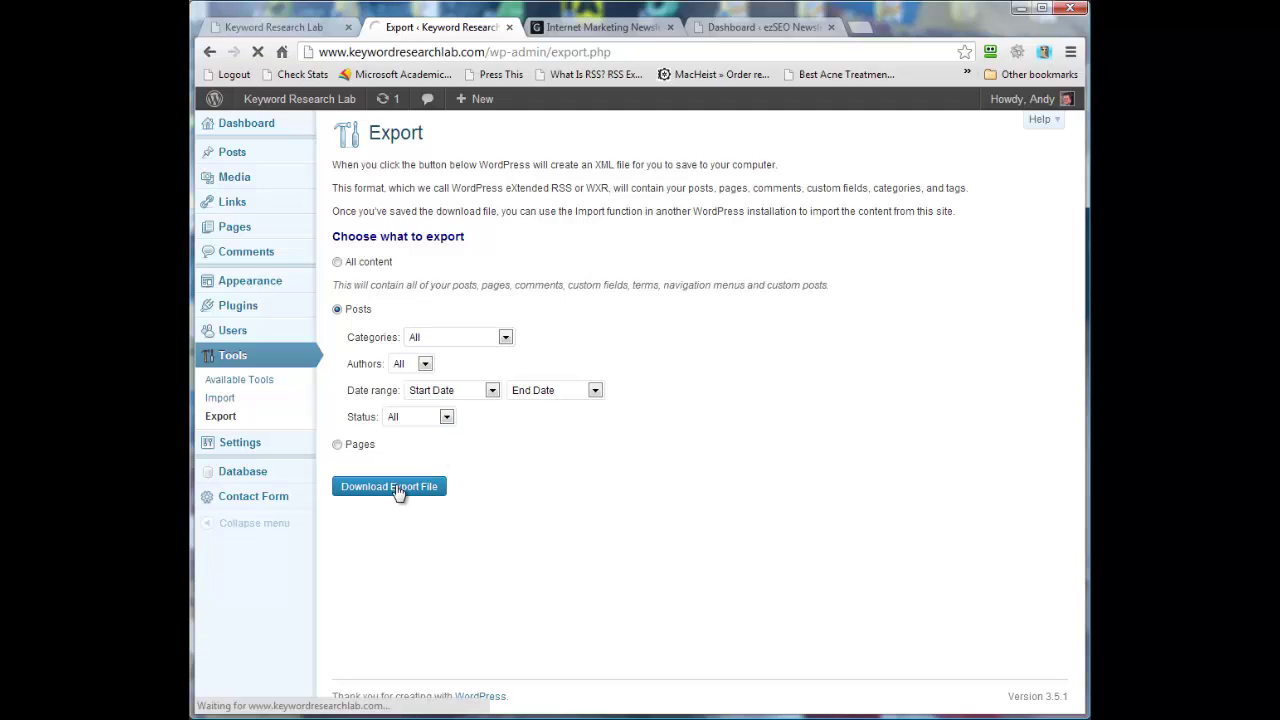
right_click(398, 490)
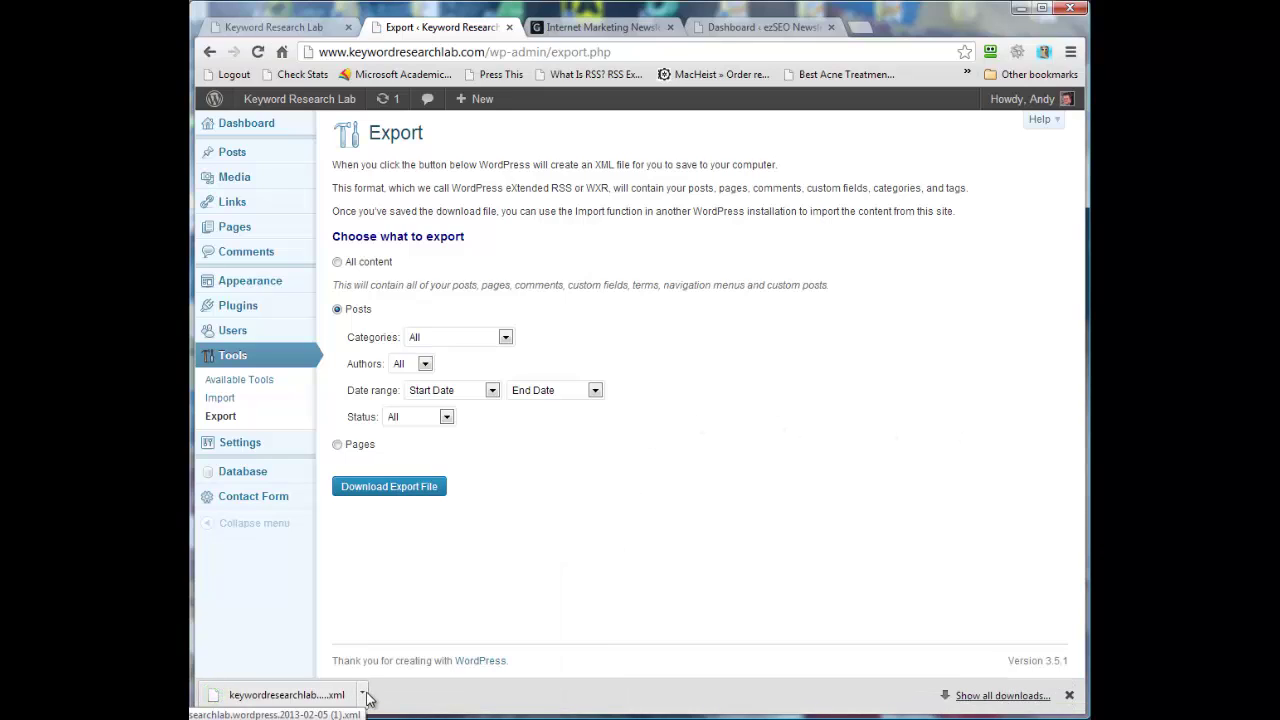
Show the downloaded export file in the Downloads folder and move the folder window aside.
click(364, 697)
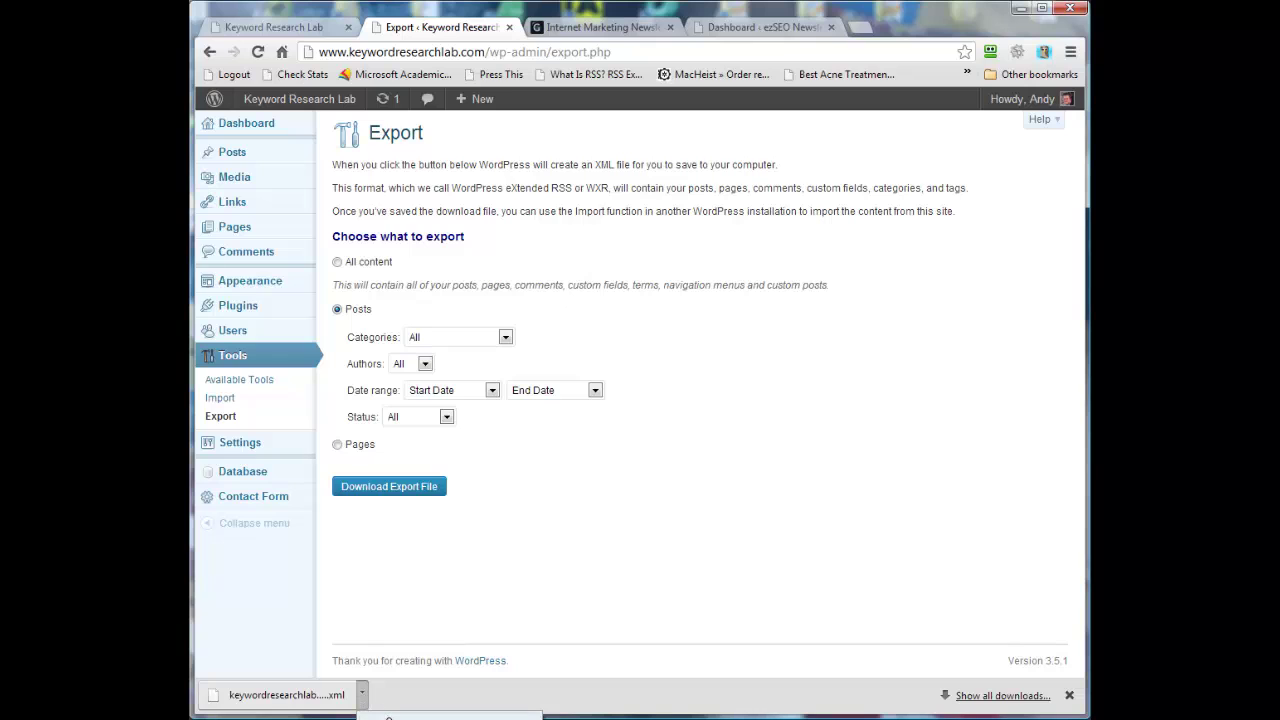
click(389, 717)
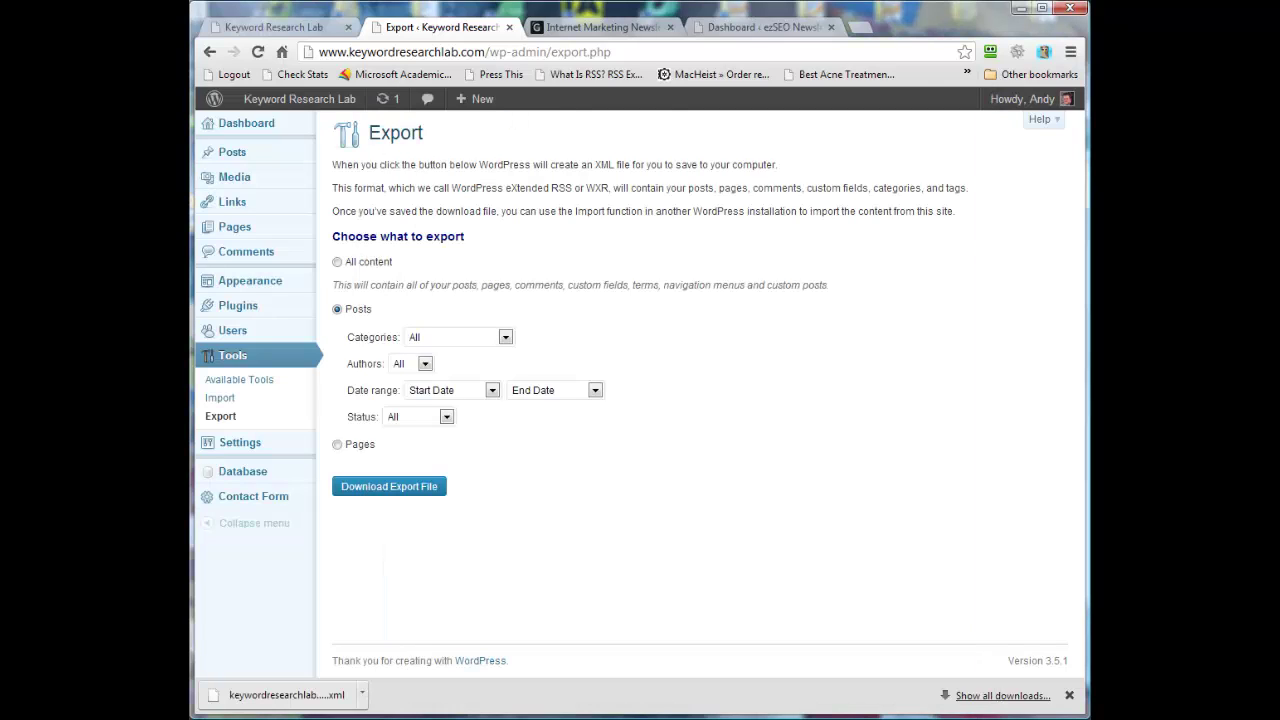
drag(893, 89, 1085, 180)
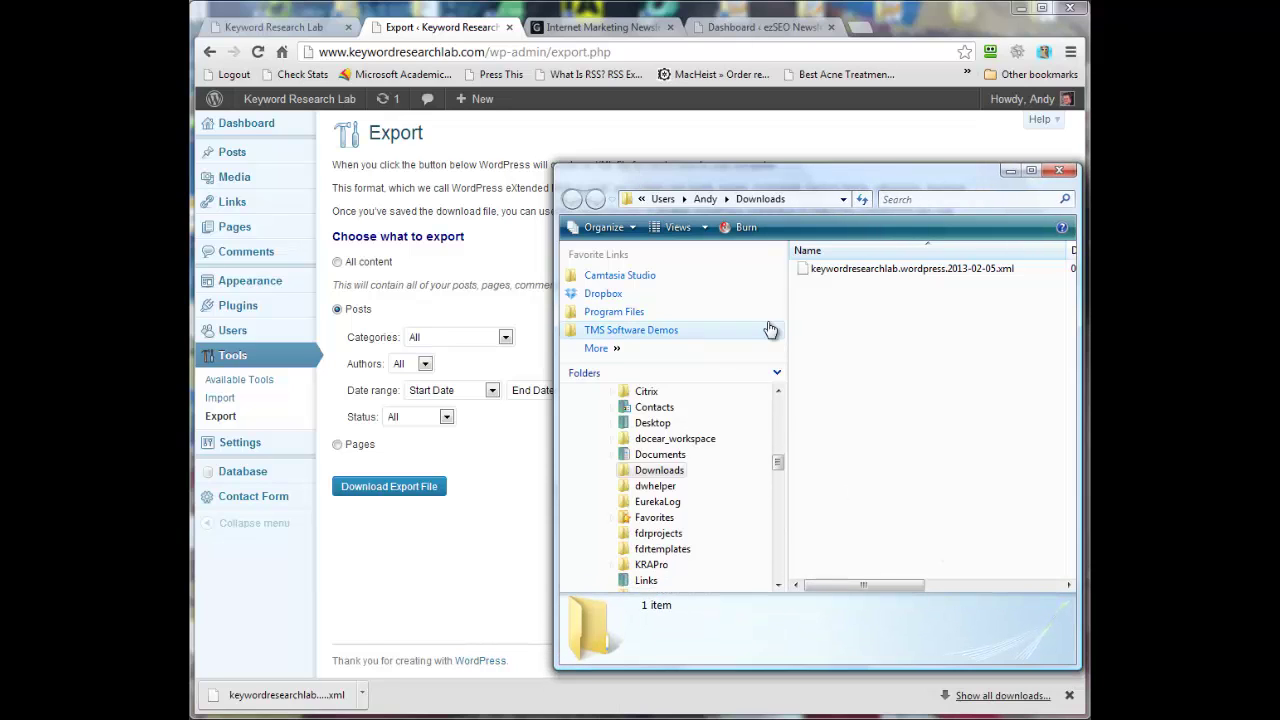
Switch to the ezSEO Newsletter dashboard and open its Import tool.
click(605, 27)
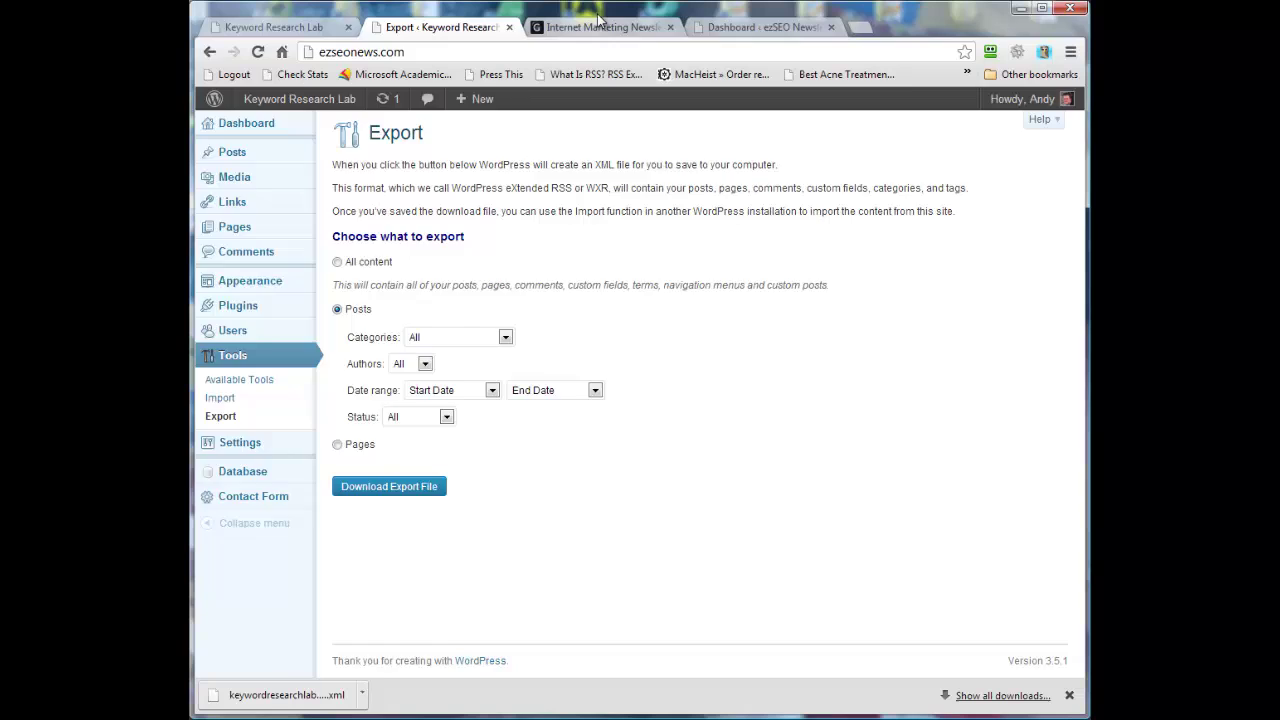
click(740, 33)
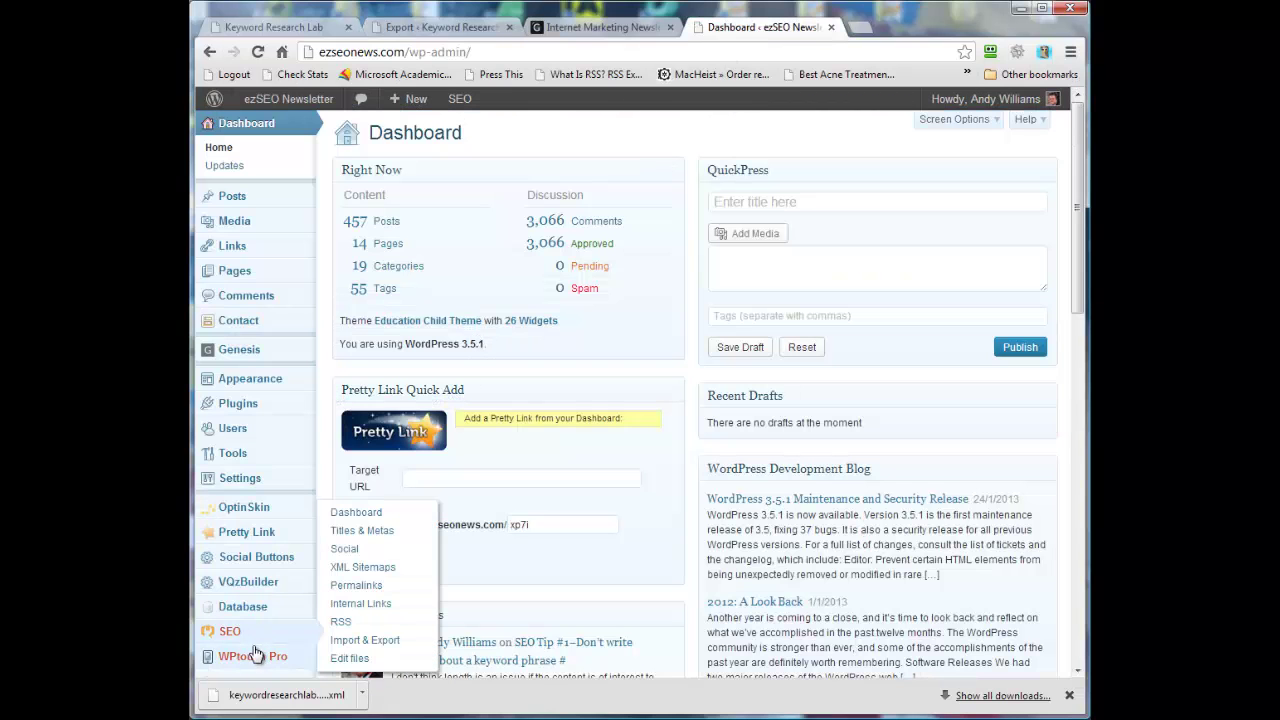
click(366, 476)
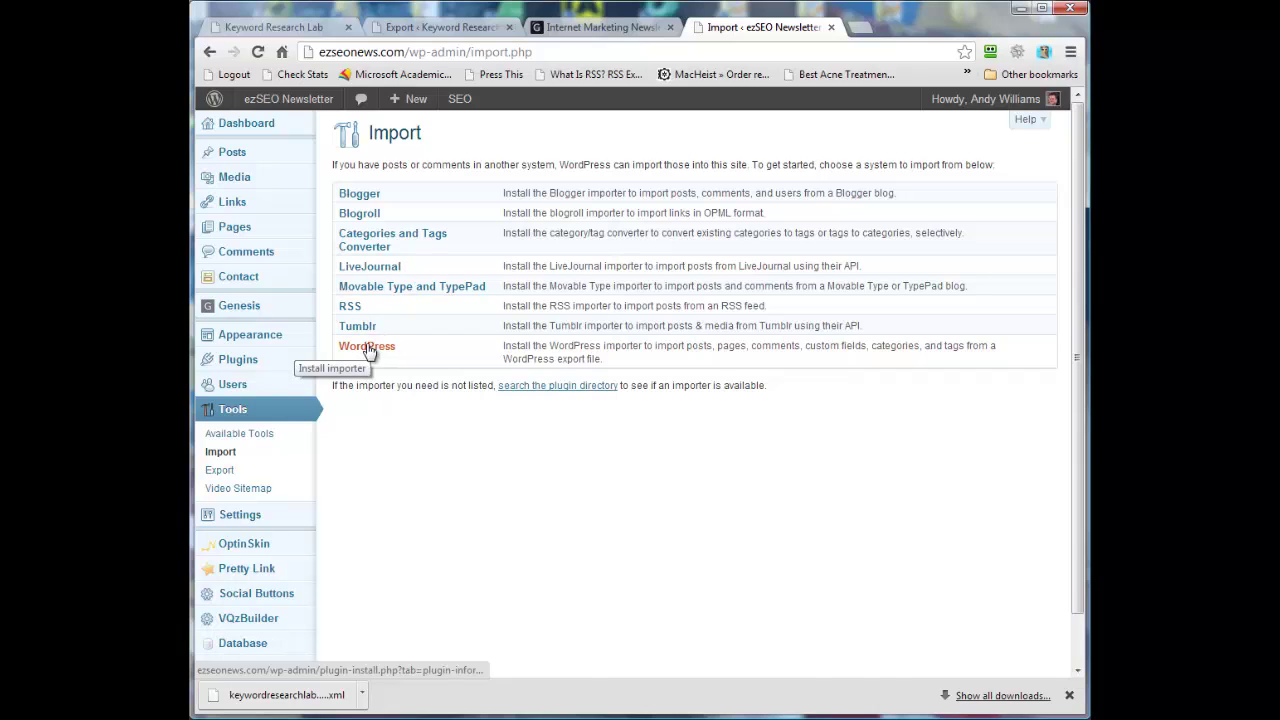
Install the WordPress Importer plugin on ezSEO Newsletter, activate it and run the importer.
click(367, 347)
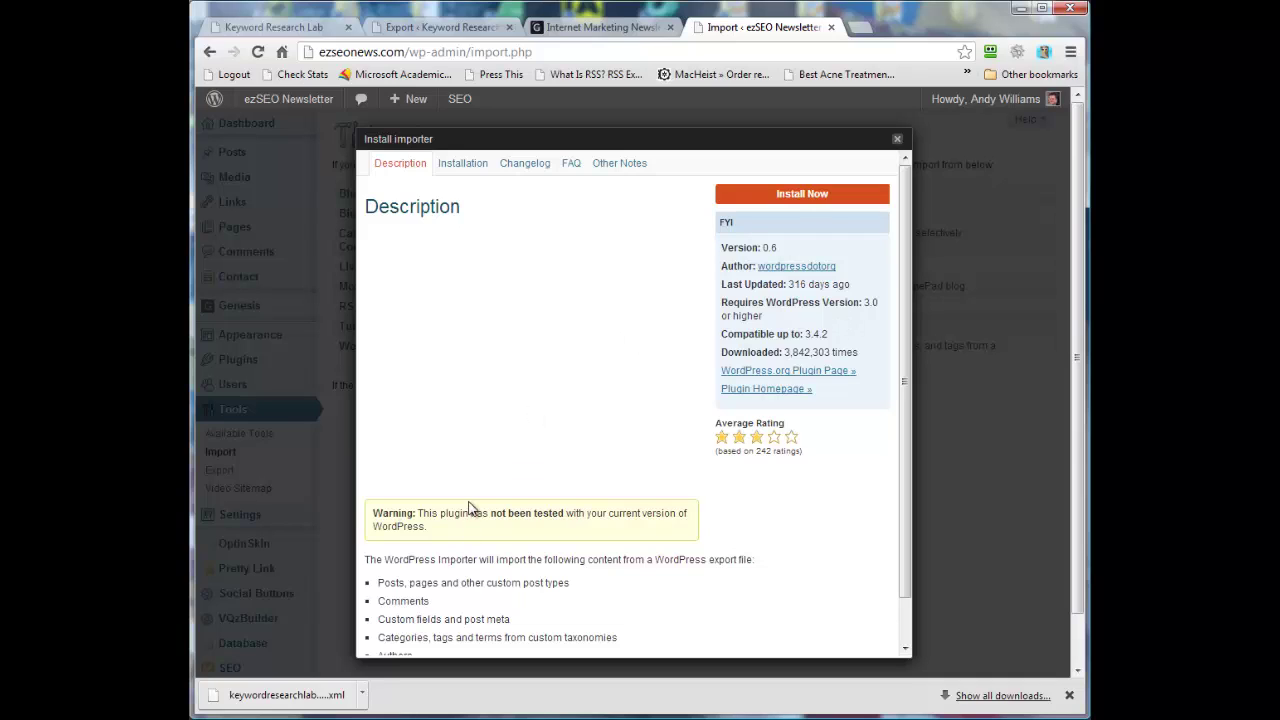
drag(465, 514, 535, 516)
click(803, 199)
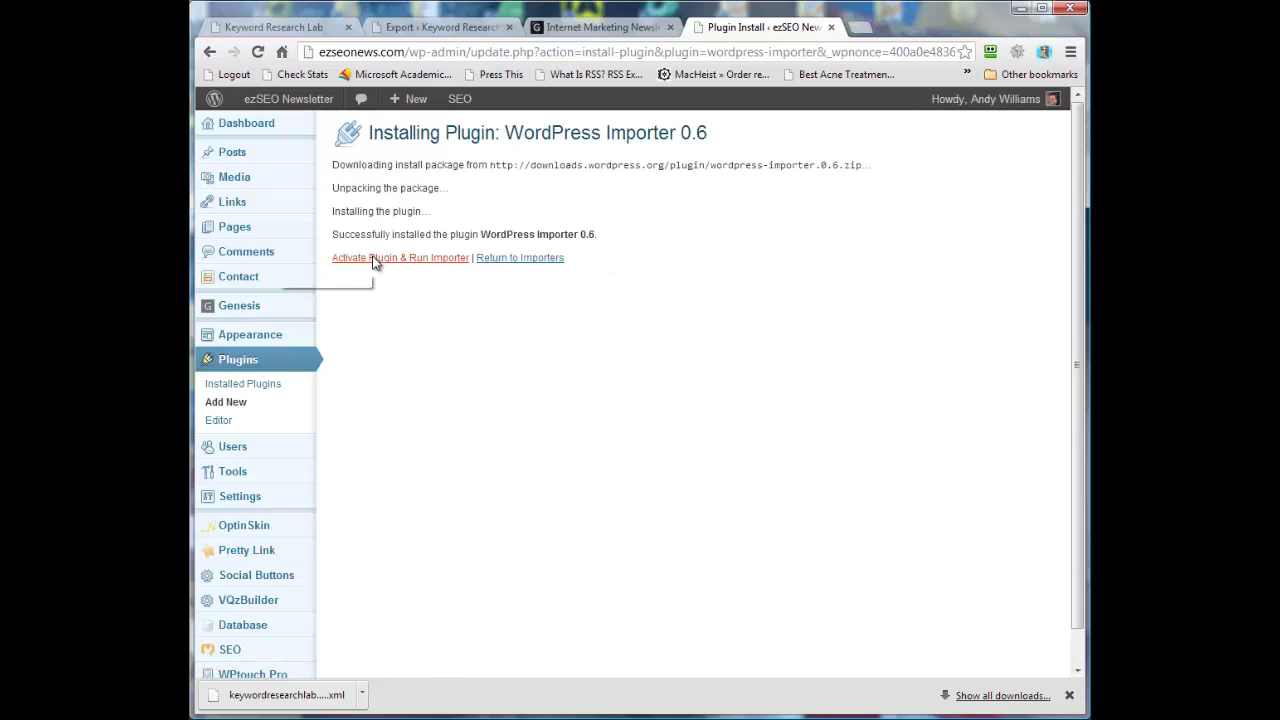
click(372, 259)
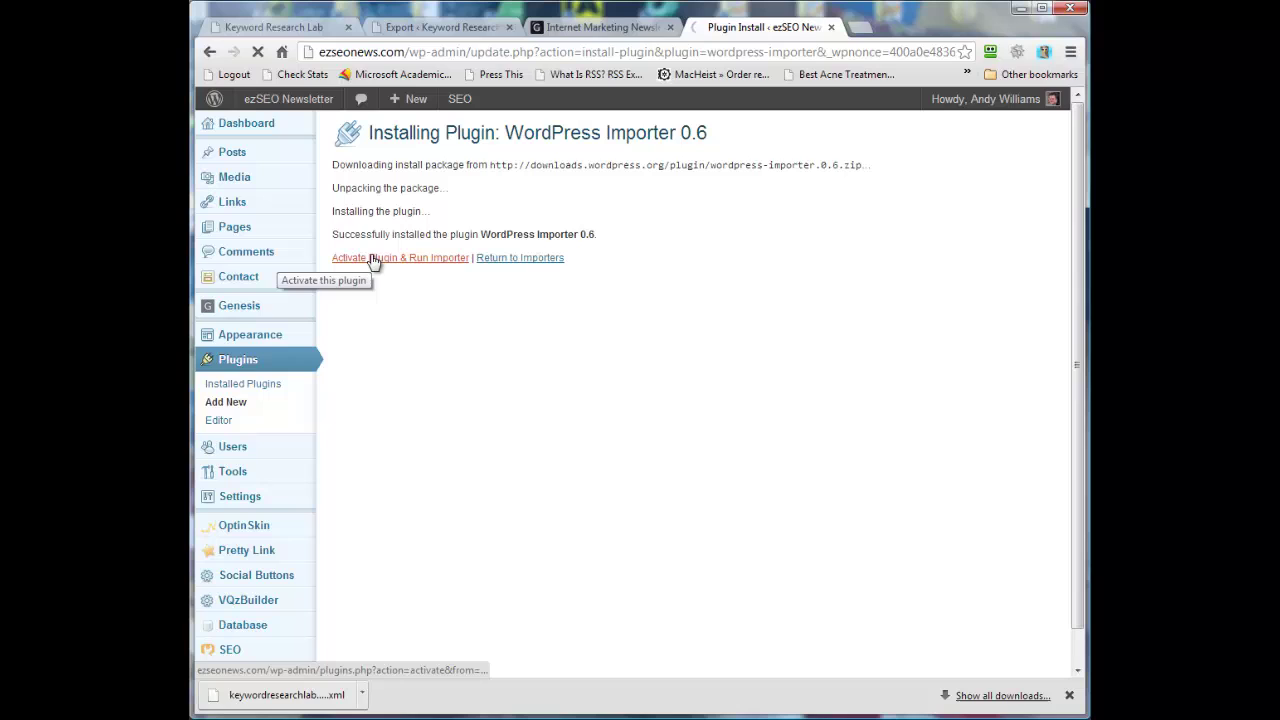
click(372, 258)
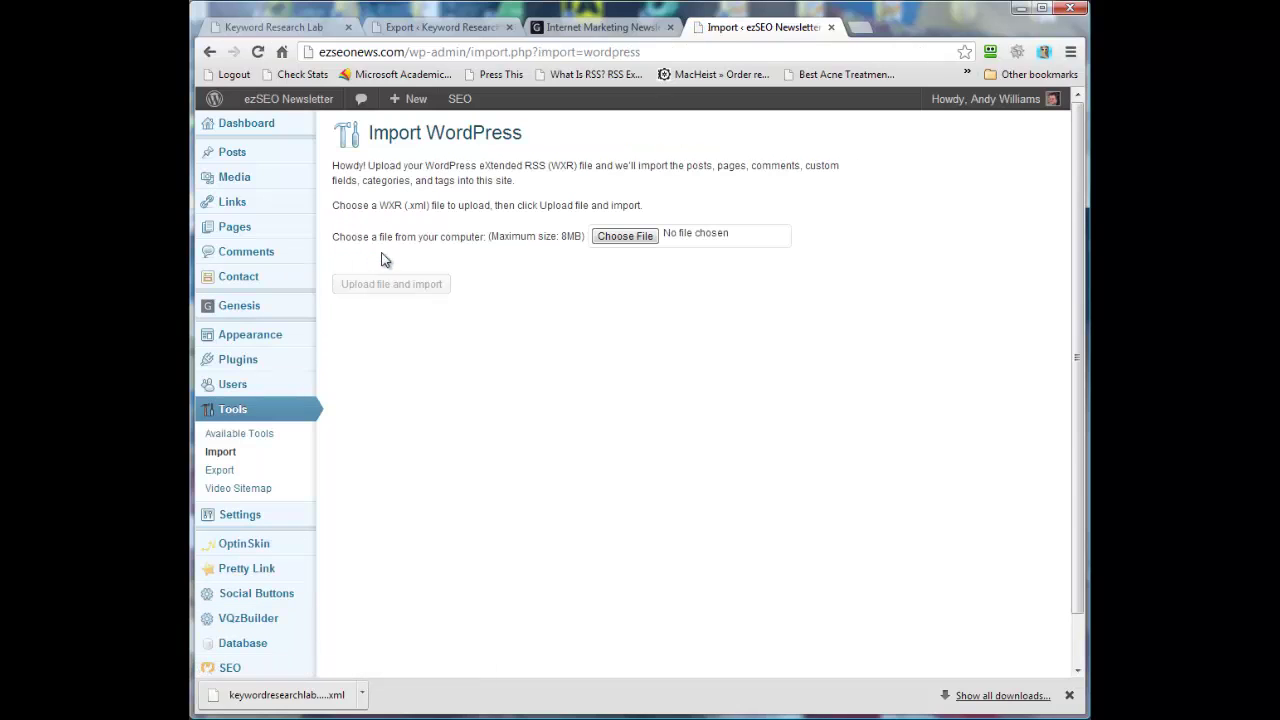
Choose the exported keywordresearchlab XML file from the Downloads folder and upload it for import.
click(630, 237)
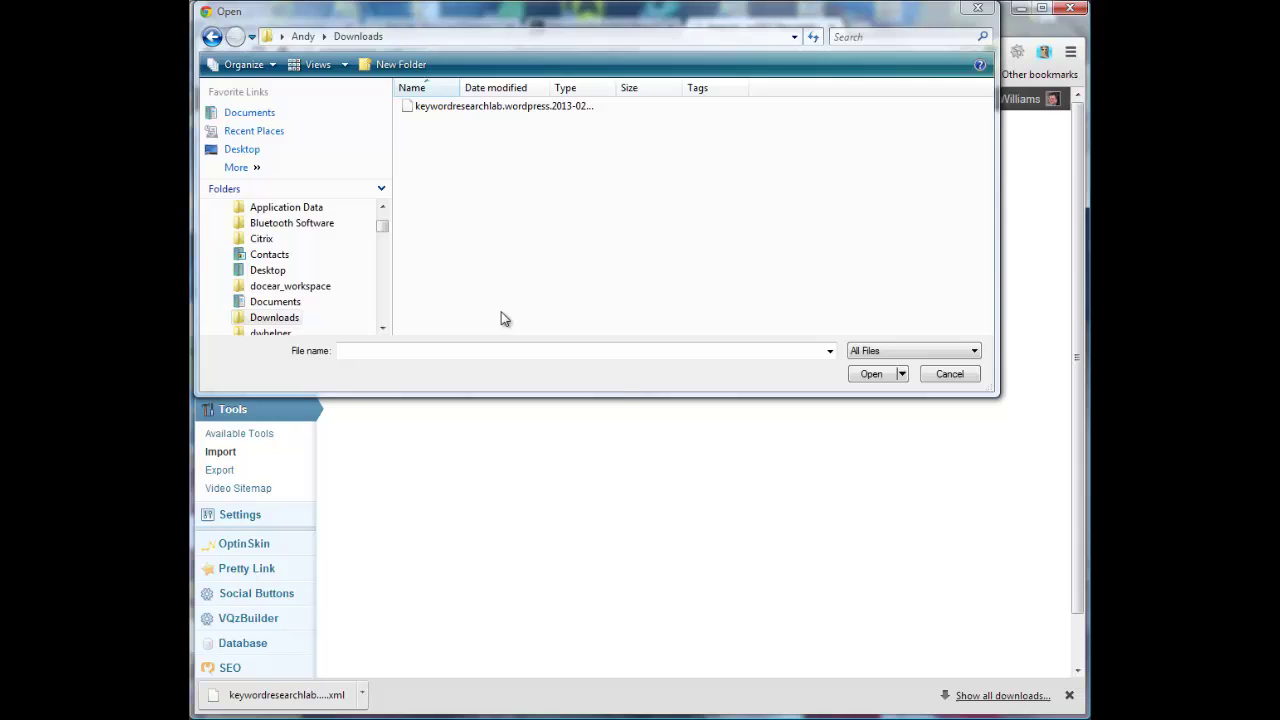
click(484, 108)
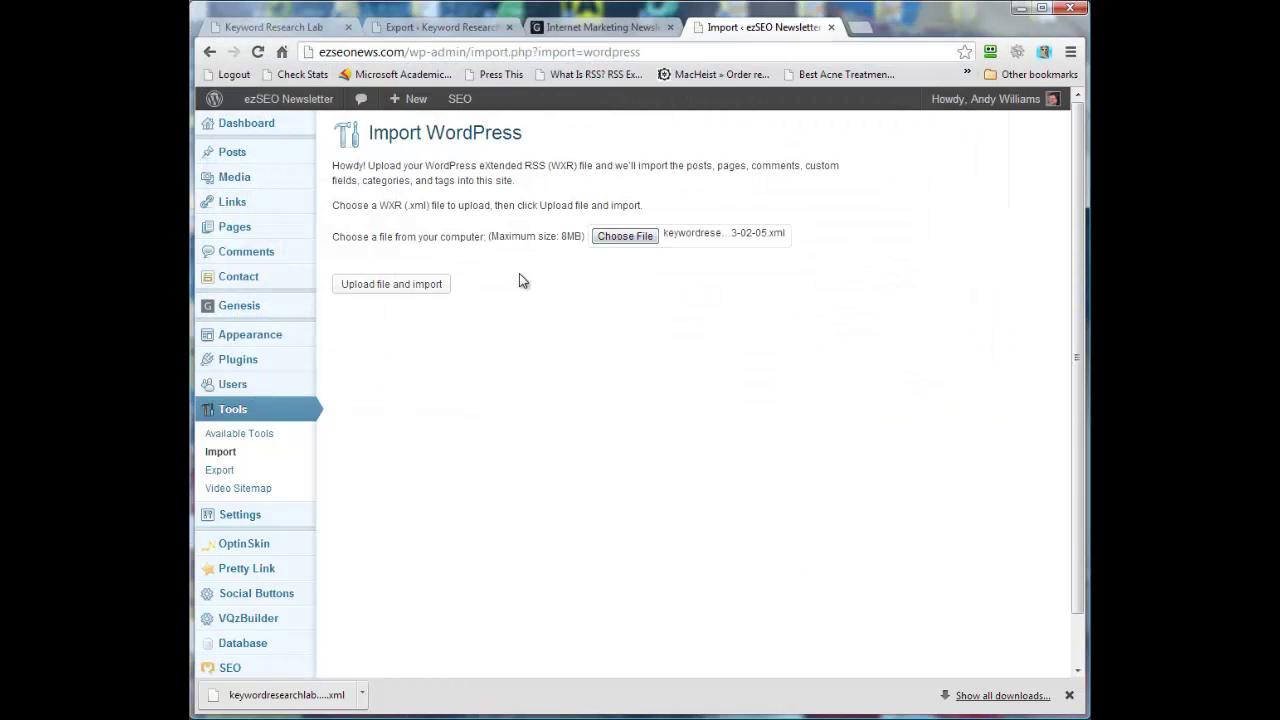
click(382, 290)
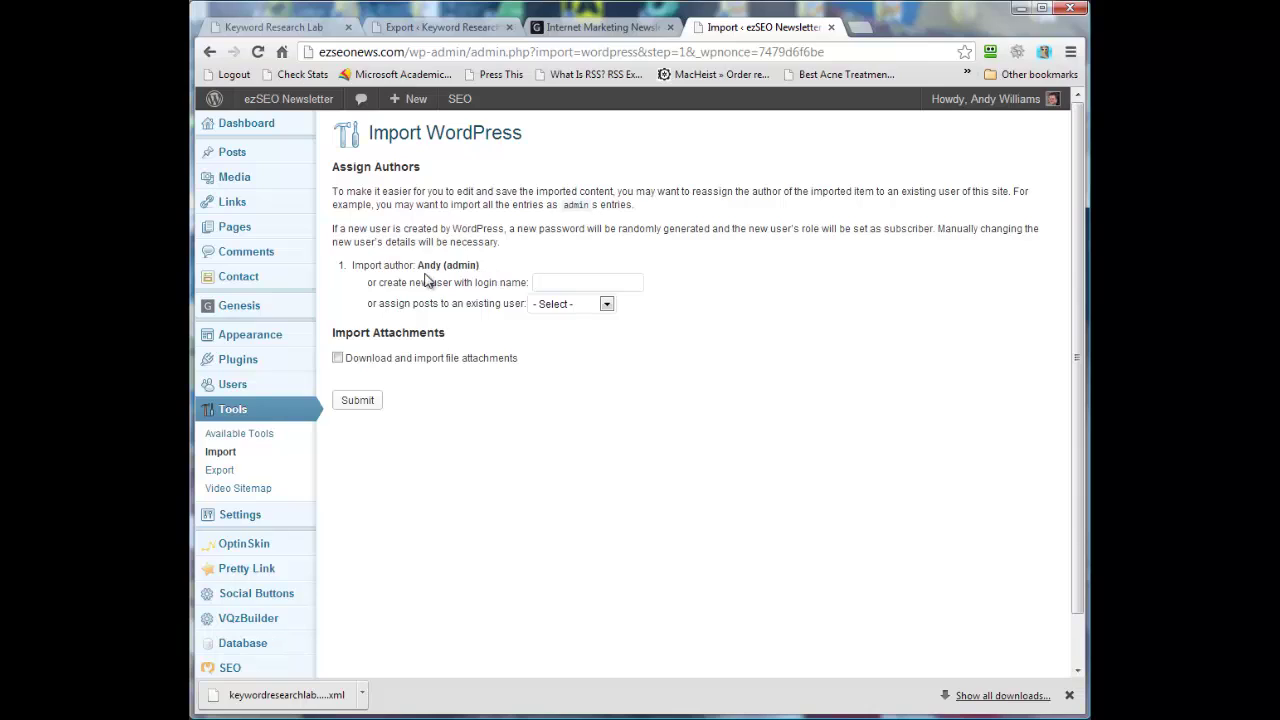
Run the import with the author's posts assigned to an existing user and file attachments downloaded and imported.
drag(379, 265, 467, 262)
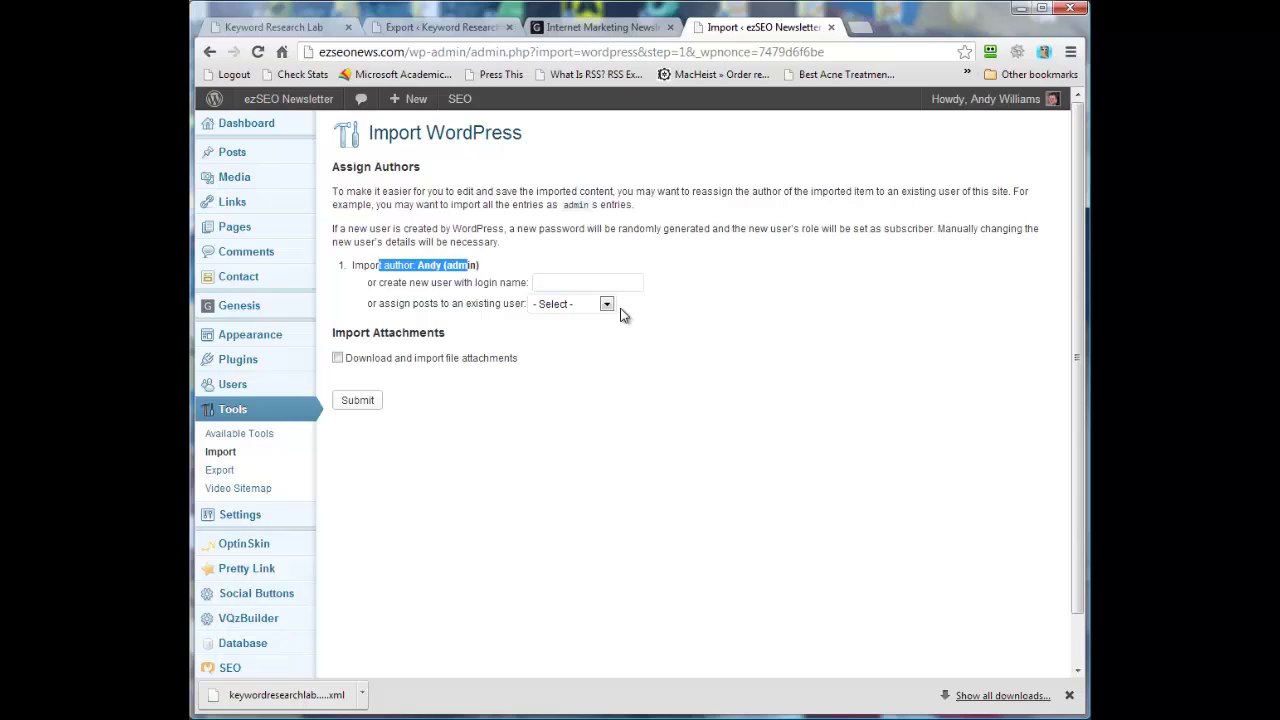
click(606, 304)
click(603, 337)
click(339, 360)
click(360, 402)
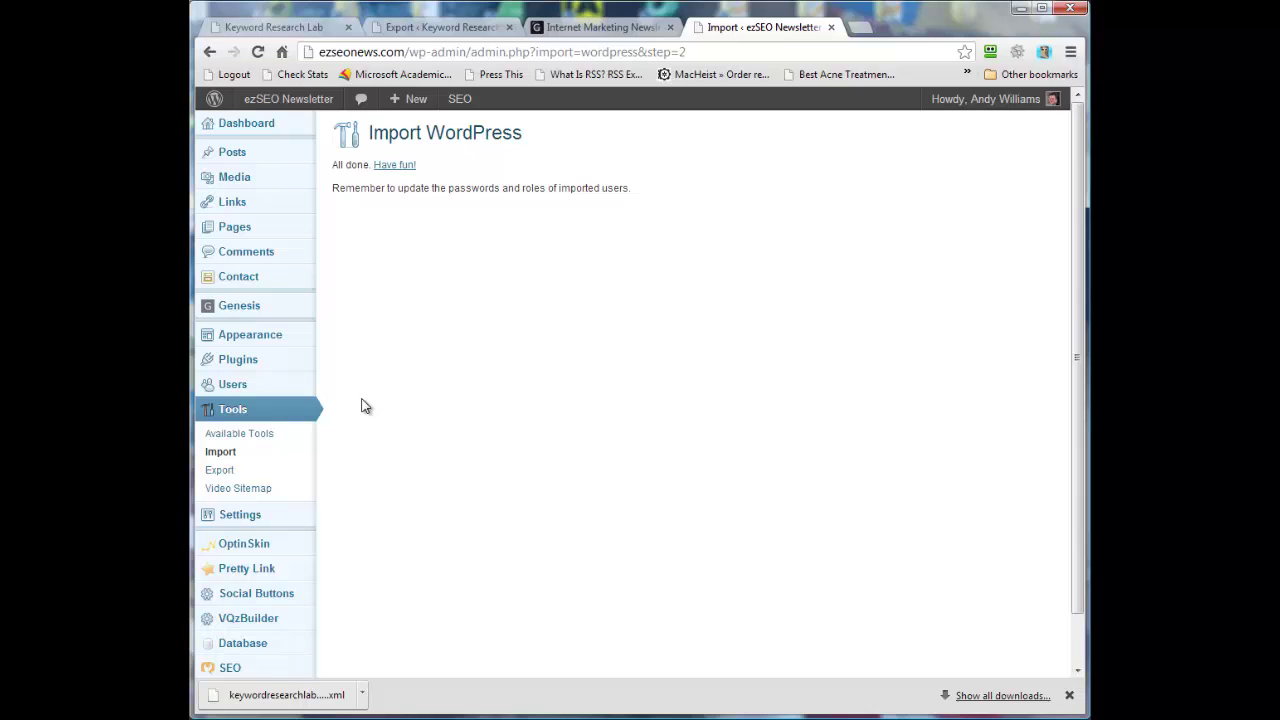
Open the posts list of ezSEO Newsletter and of Keyword Research Lab to compare them.
click(240, 154)
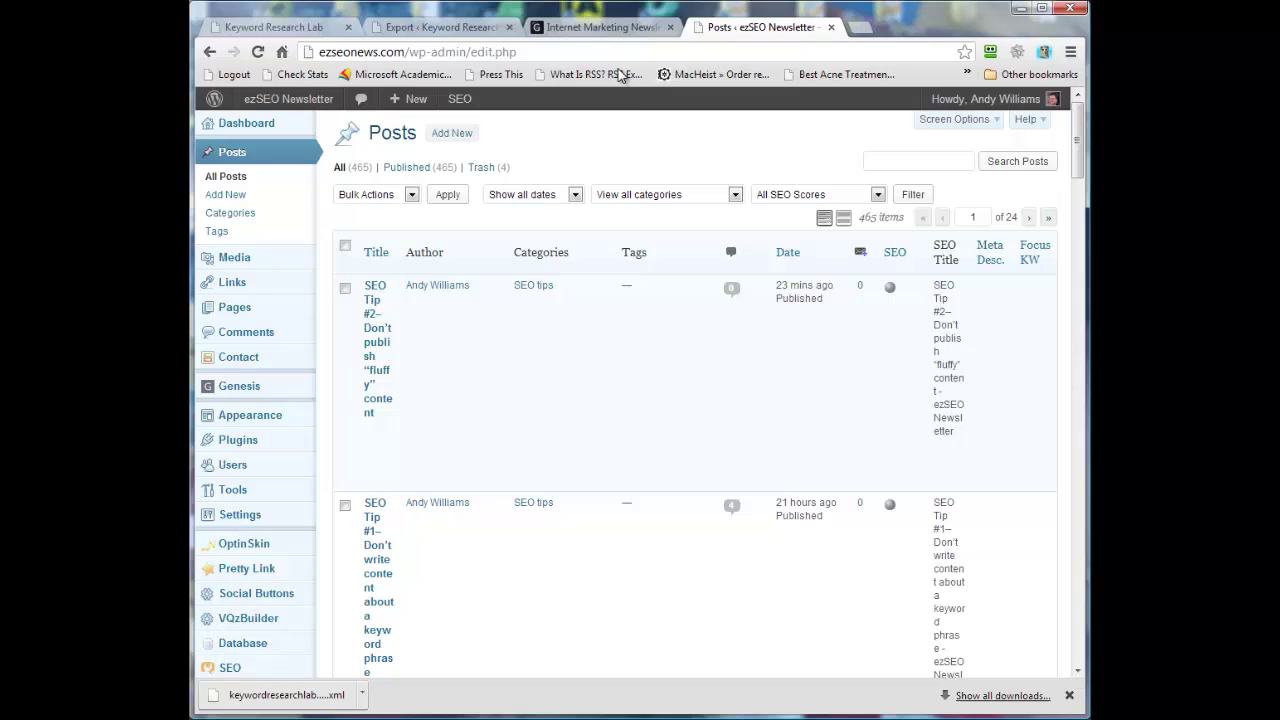
click(279, 27)
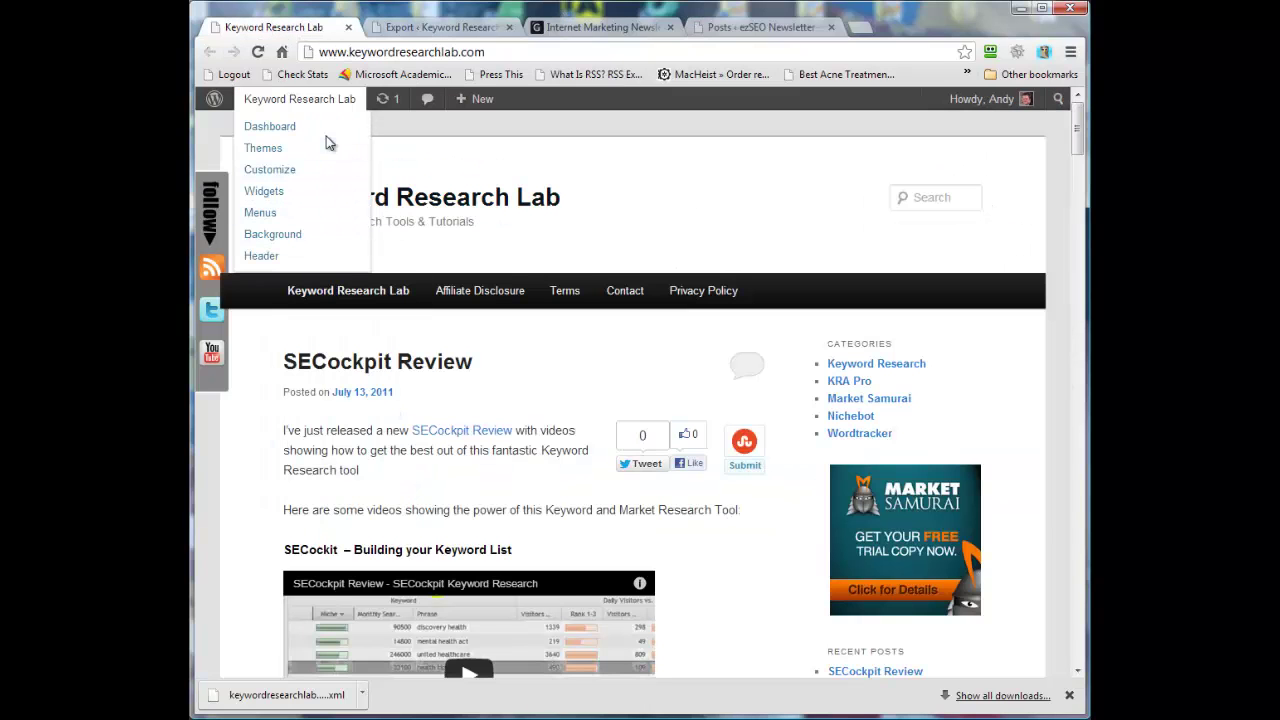
key(ctrl+Tab)
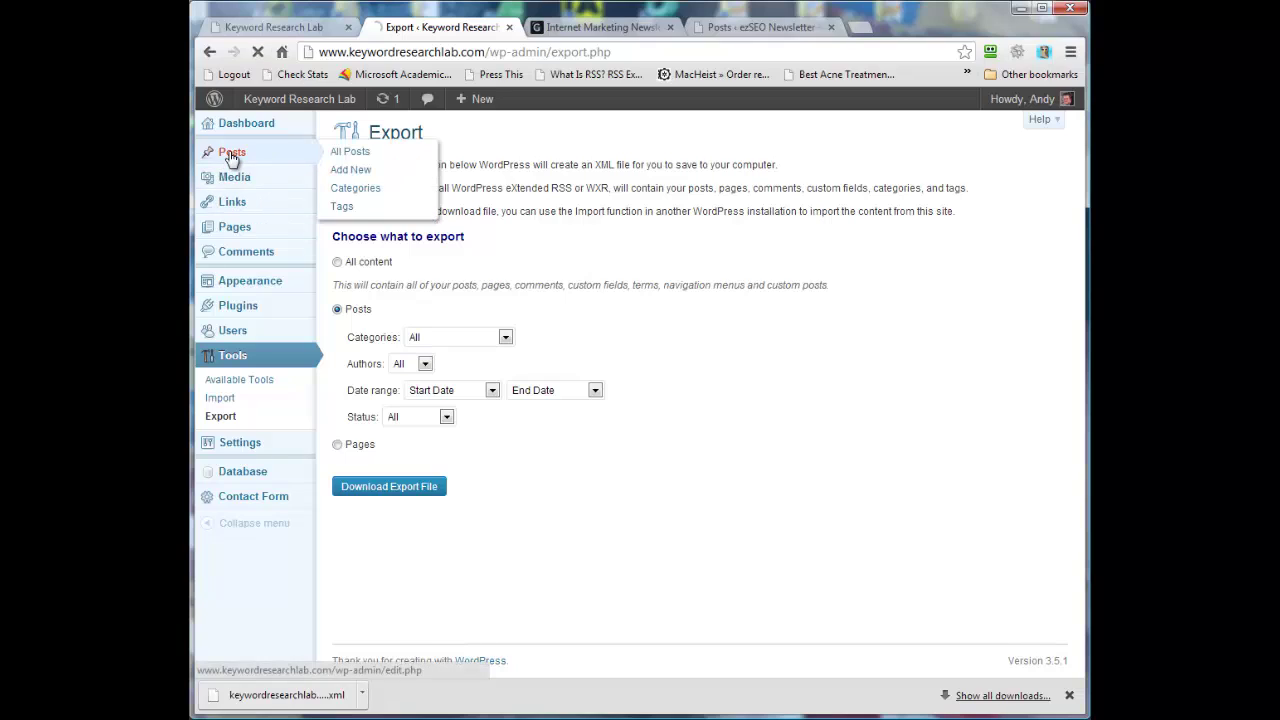
click(231, 155)
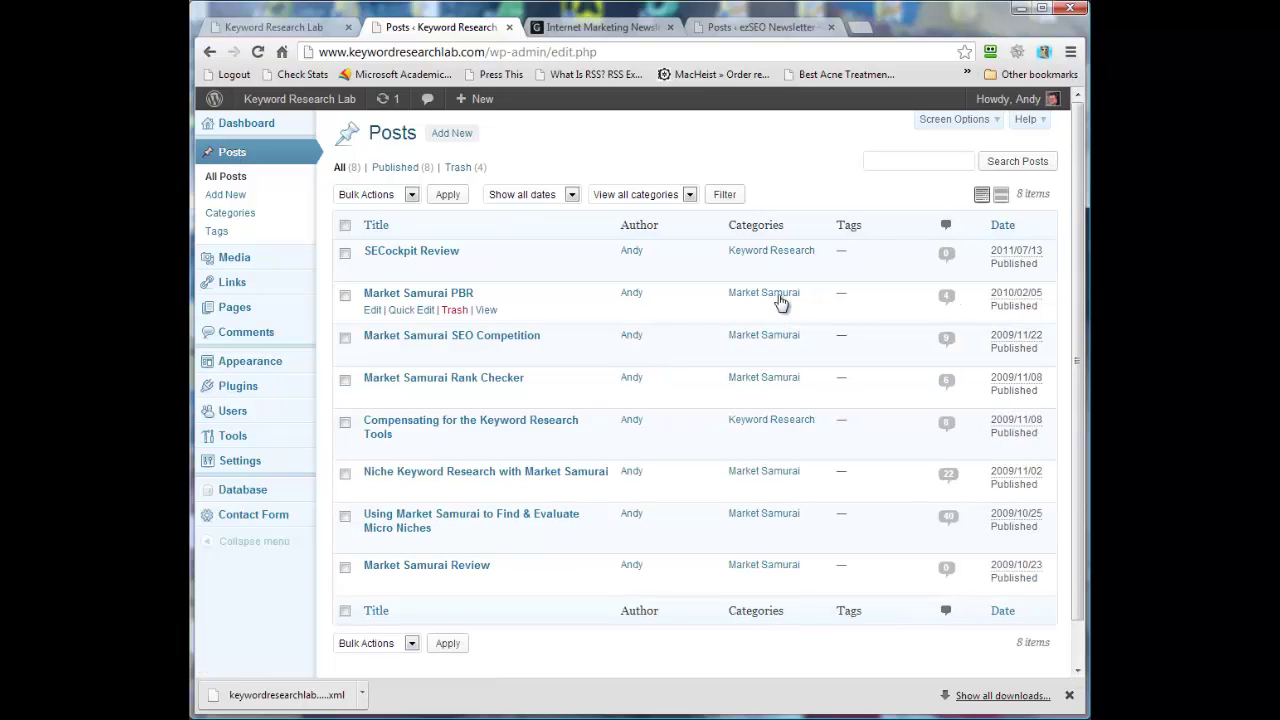
Filter the ezSEO Newsletter posts by the Market Samurai category and look through the imported posts.
click(759, 28)
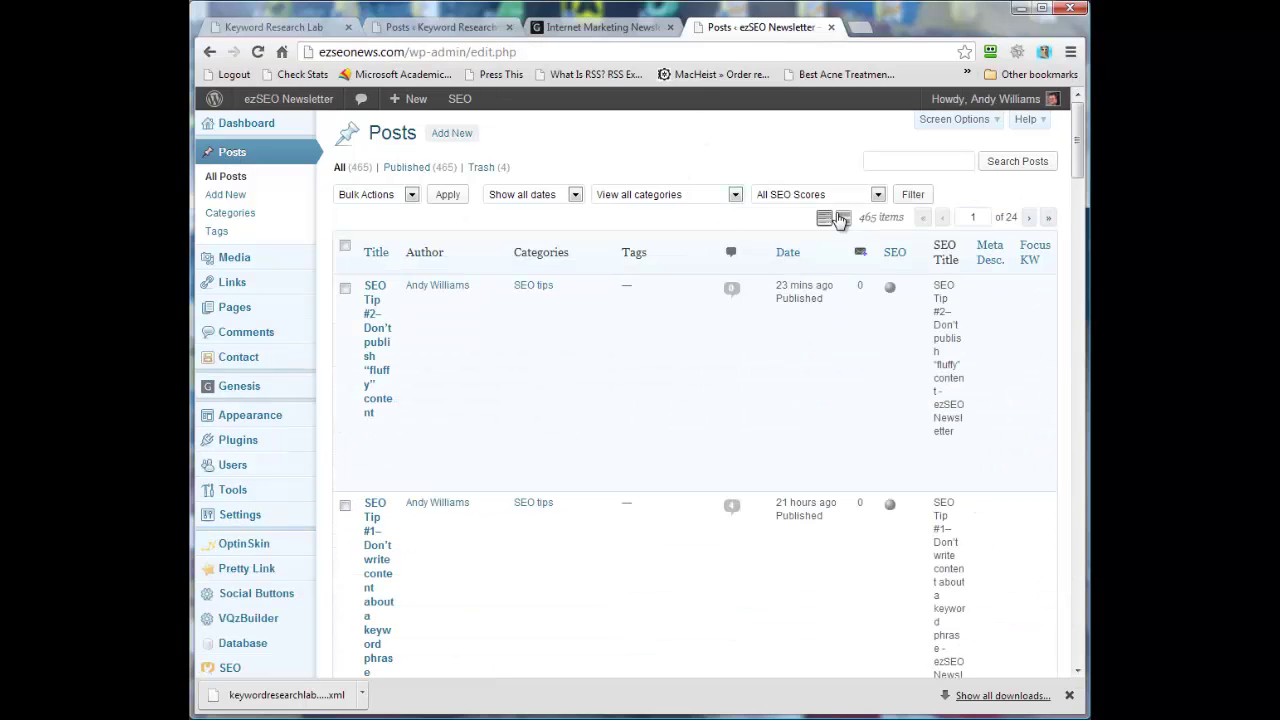
click(637, 195)
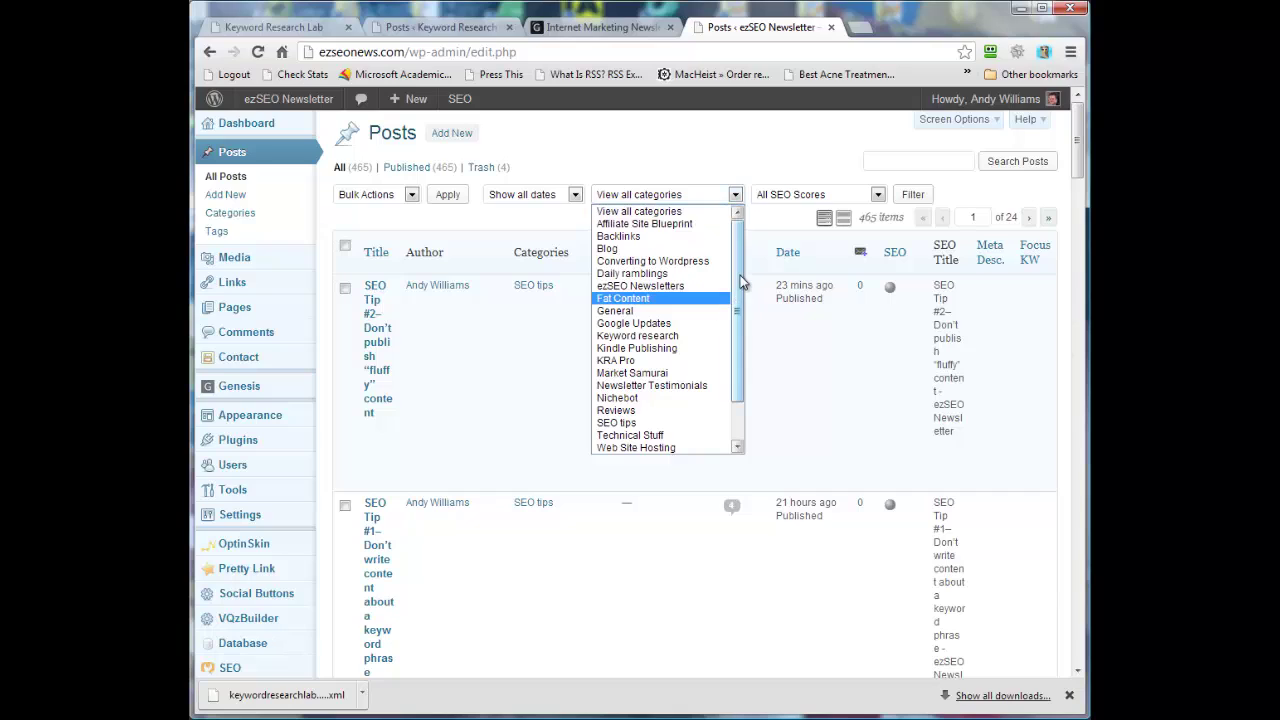
click(668, 373)
click(914, 196)
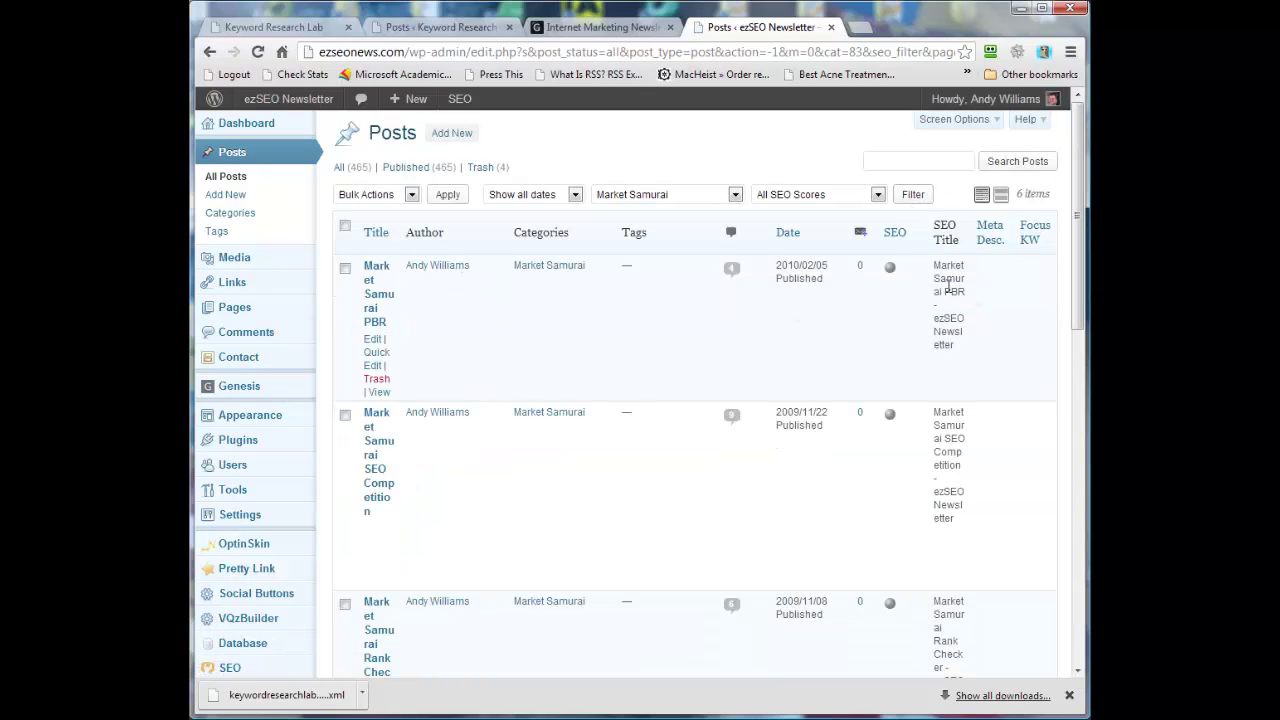
scroll(620, 494, down, 5)
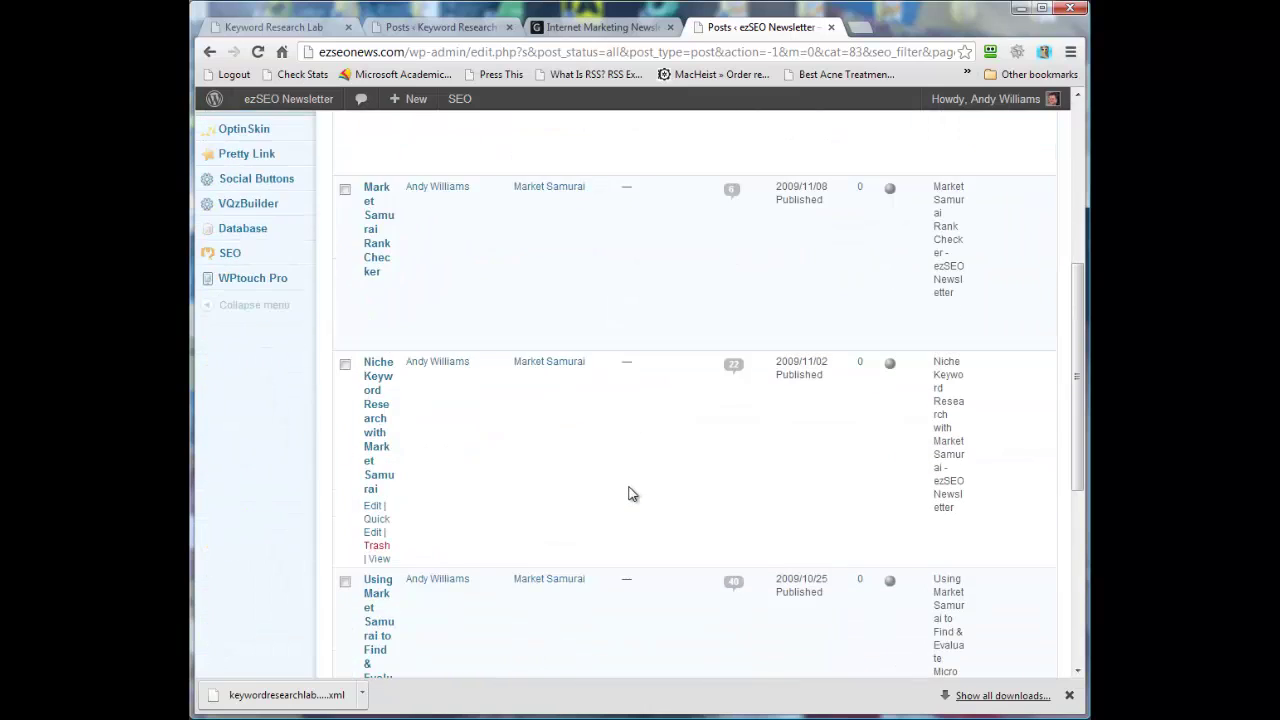
scroll(628, 491, up, 5)
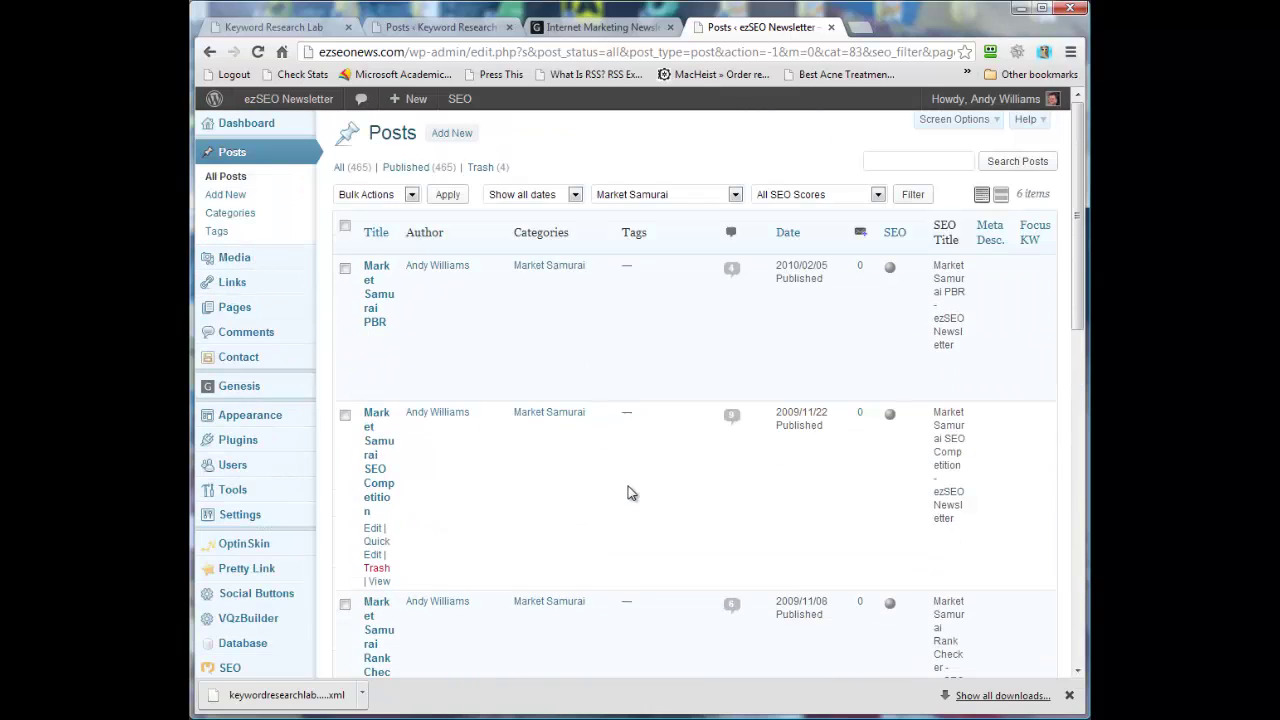
click(877, 196)
click(877, 198)
Filter the posts by the Keyword research category and look through the list.
click(635, 196)
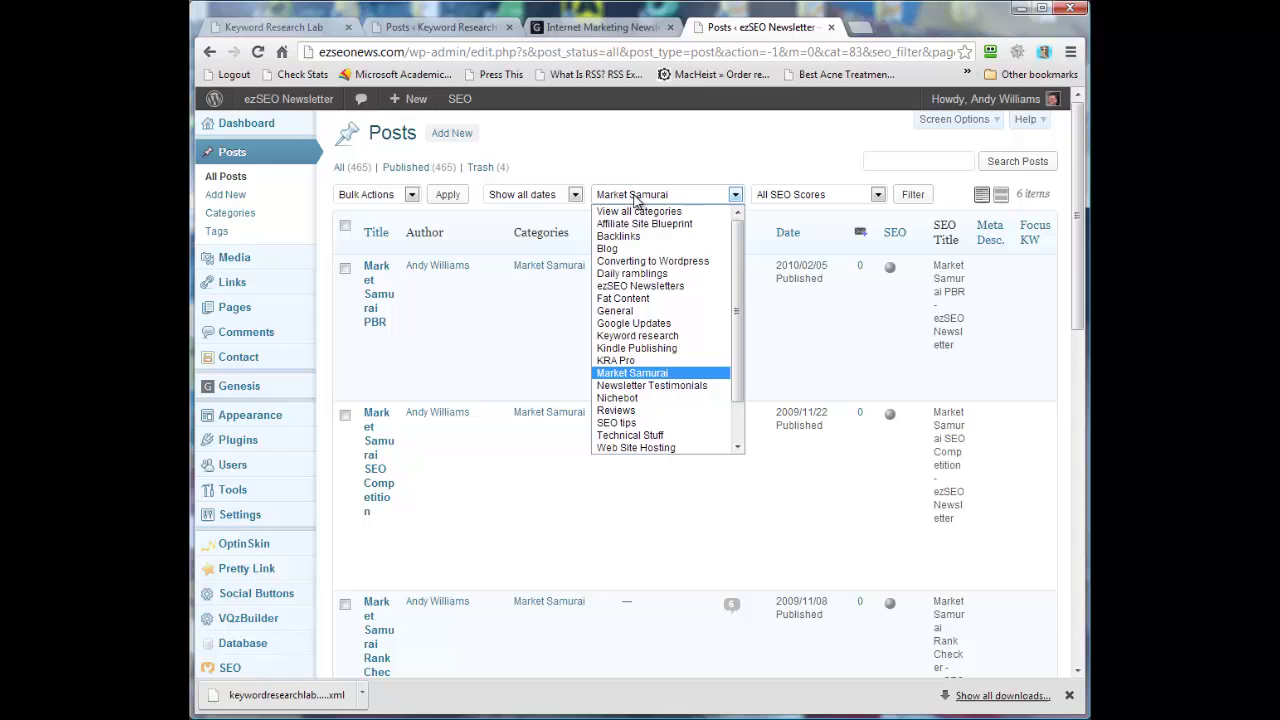
click(655, 323)
click(656, 196)
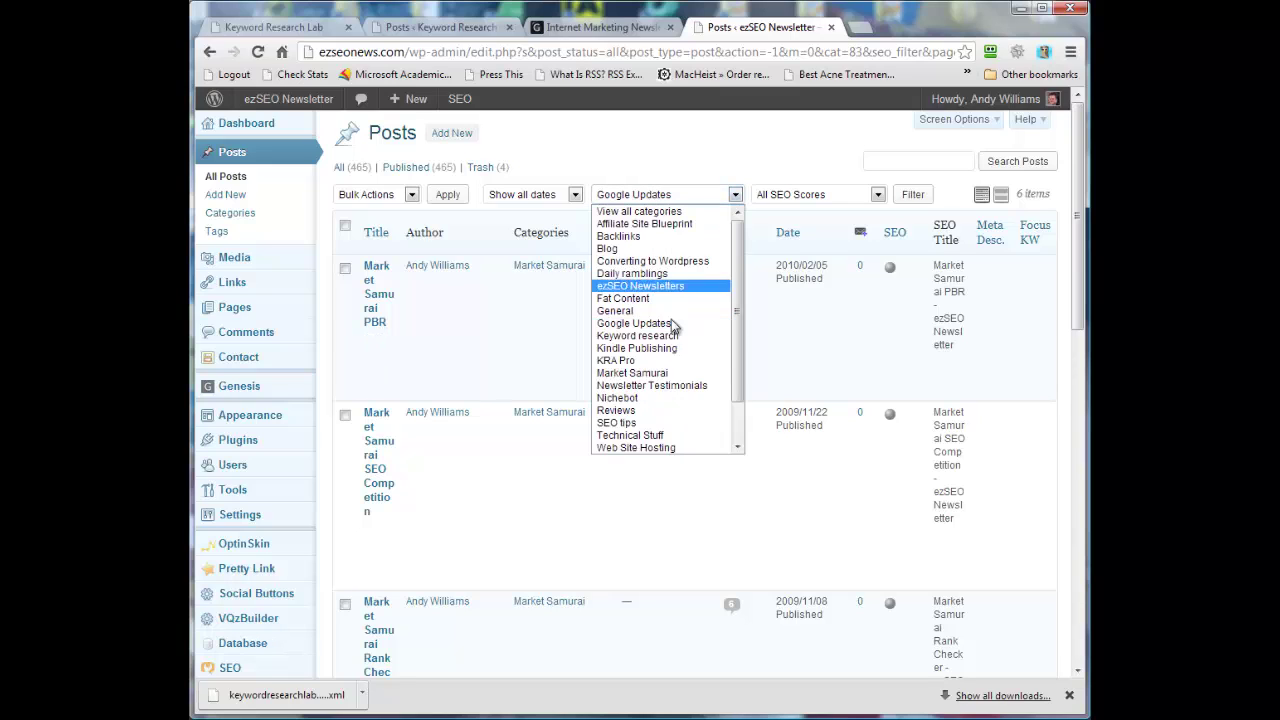
click(674, 337)
click(913, 196)
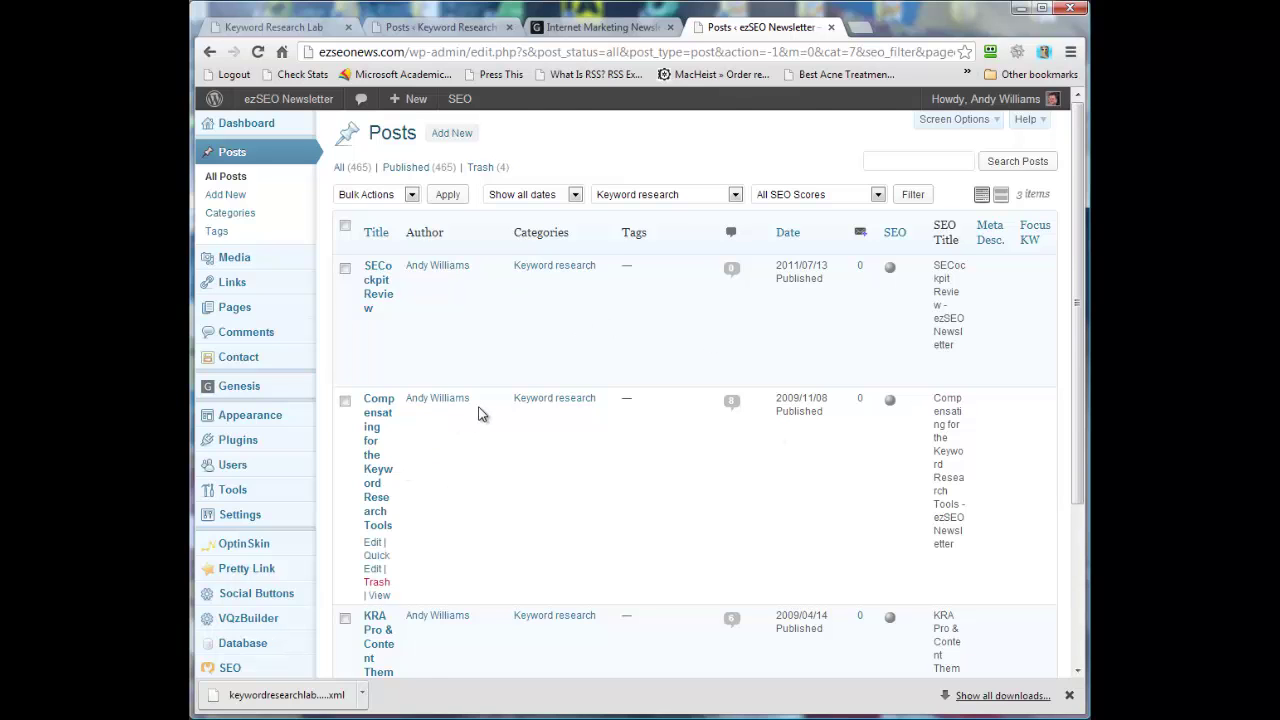
scroll(478, 413, down, 3)
scroll(478, 413, up, 3)
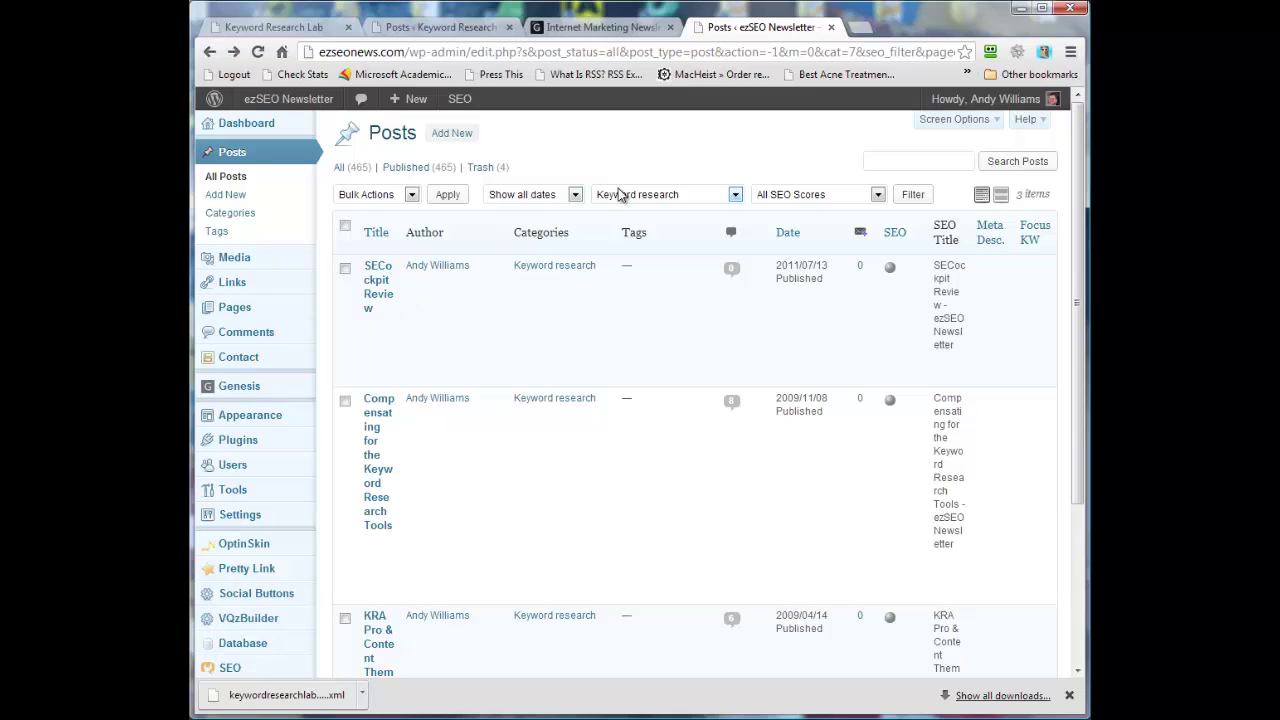
Filter the posts list by the Market Samurai category again.
click(737, 196)
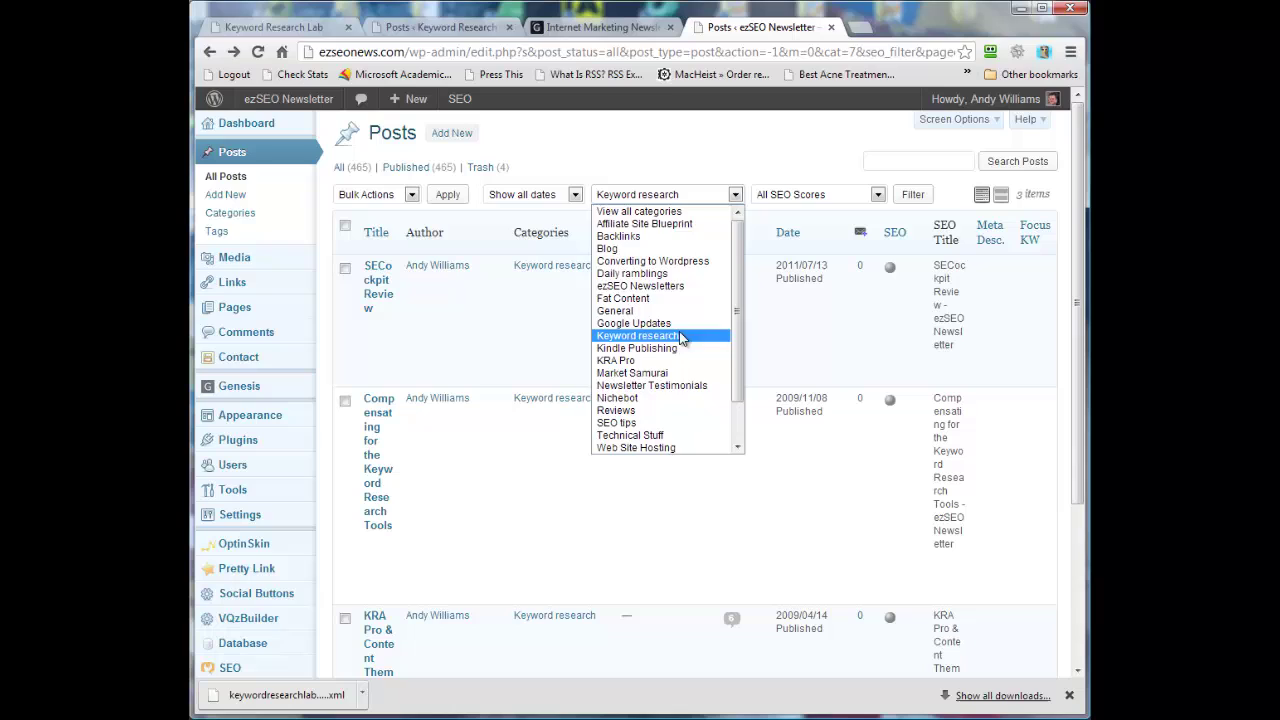
click(668, 373)
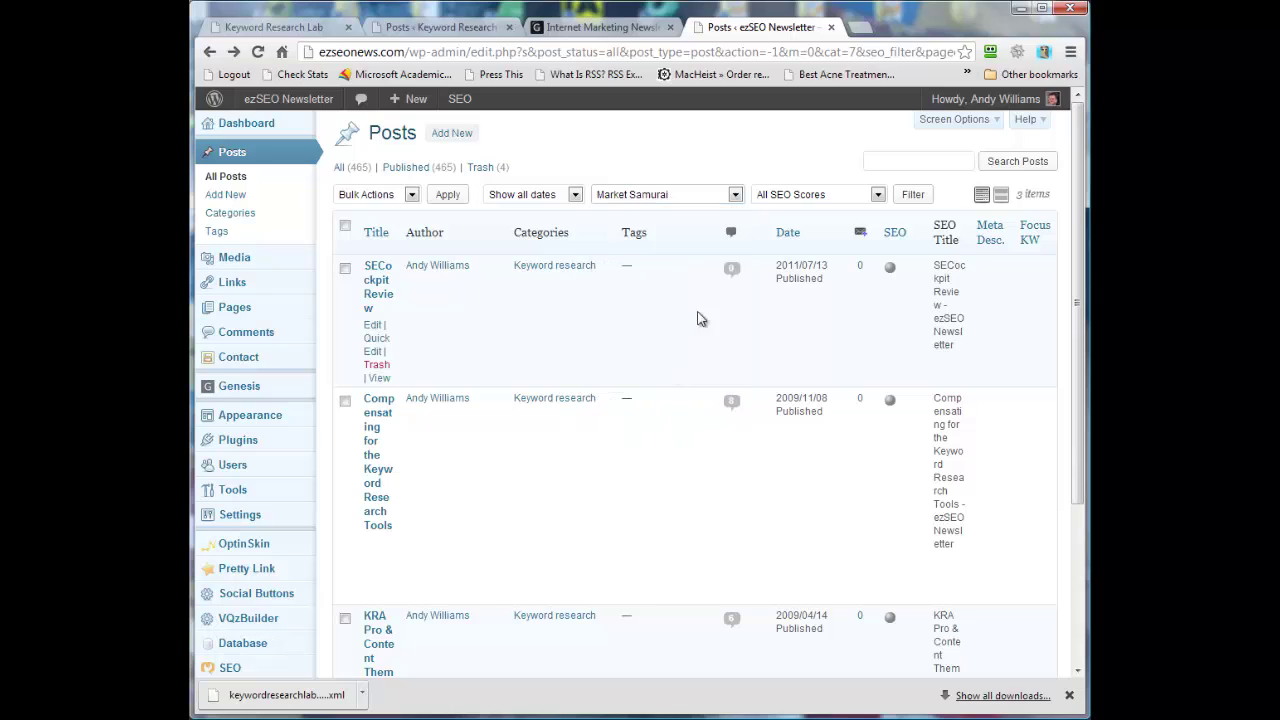
click(925, 199)
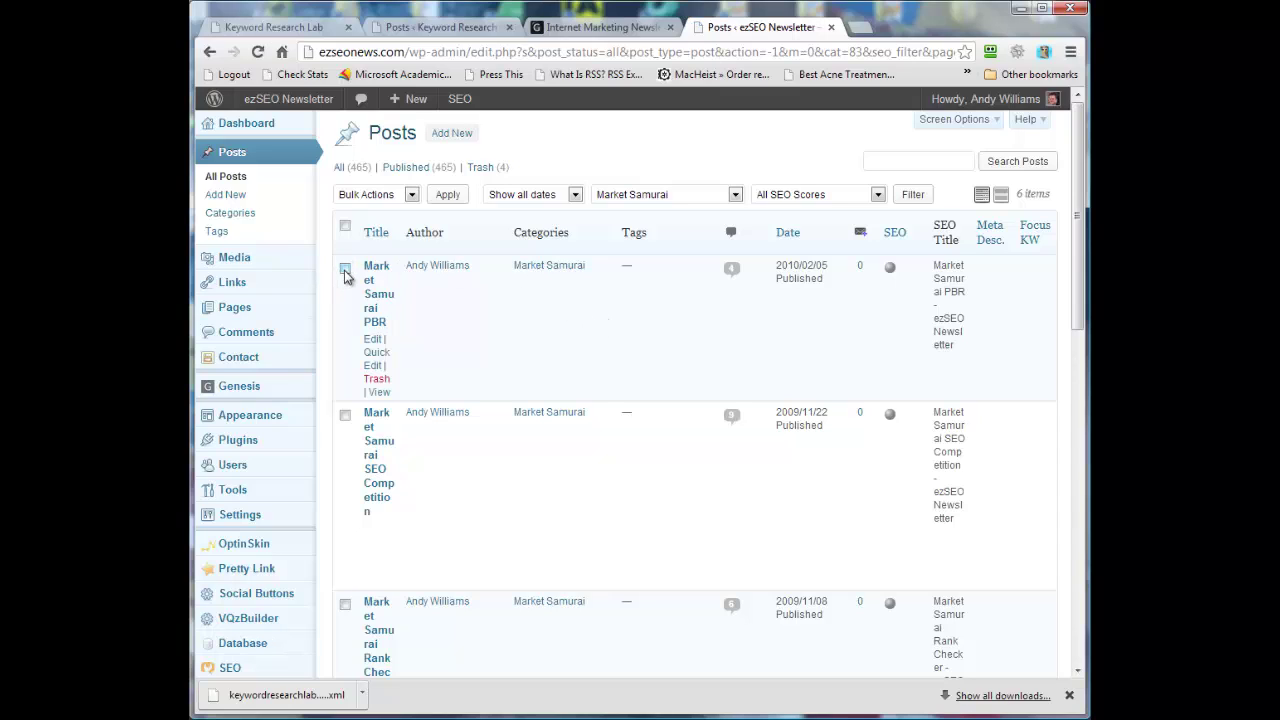
click(372, 194)
click(372, 194)
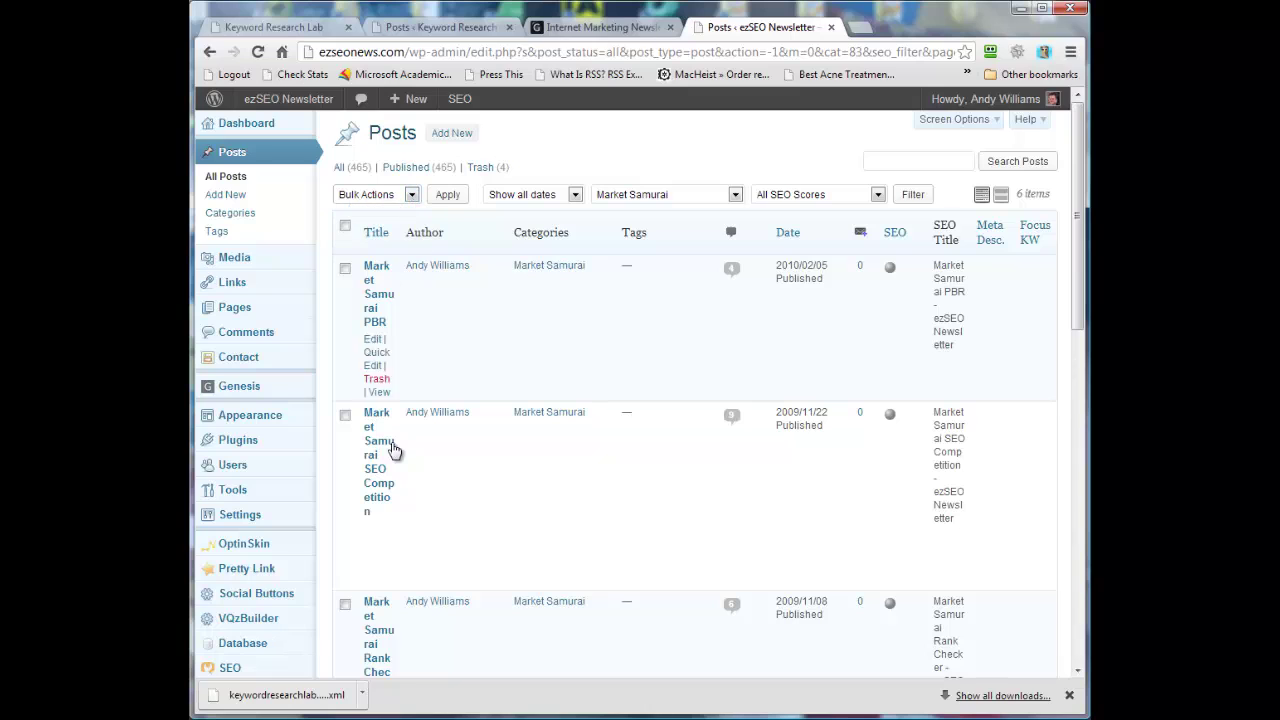
Quick-edit the Market Samurai PBR post to replace its Market Samurai category with Keyword research and update it.
click(379, 361)
drag(751, 306, 752, 350)
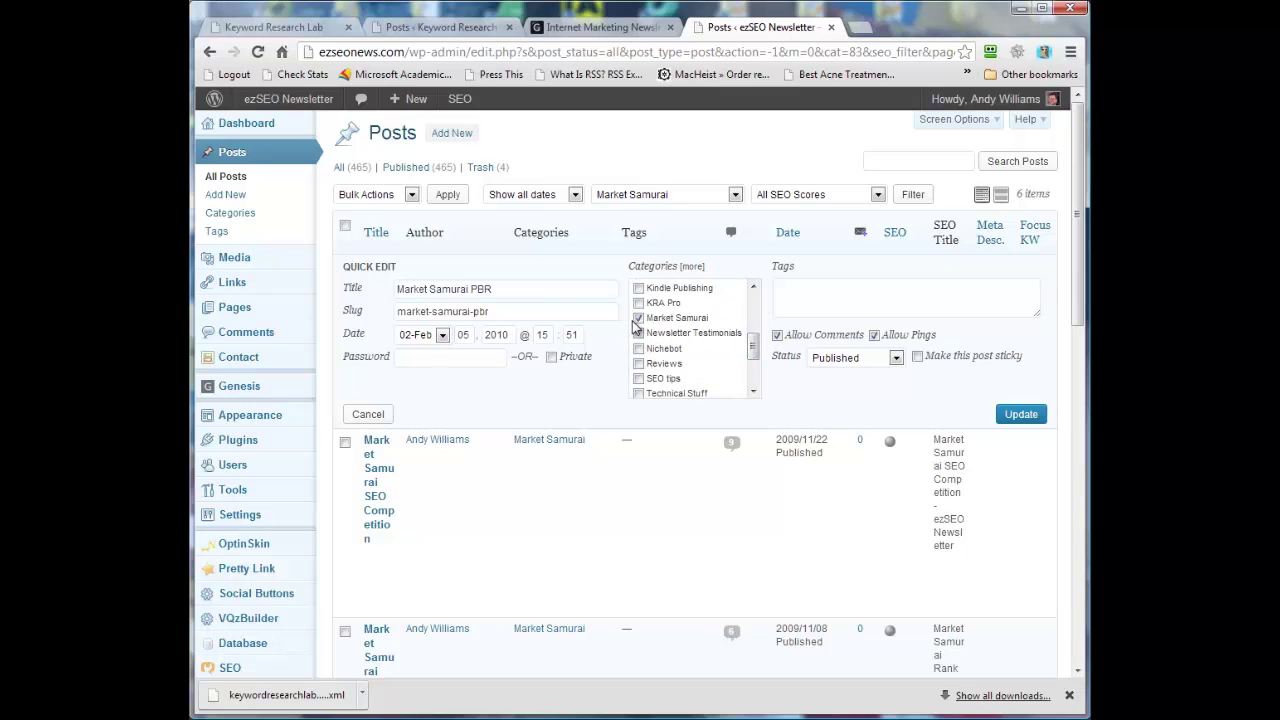
click(638, 318)
scroll(729, 340, up, 1)
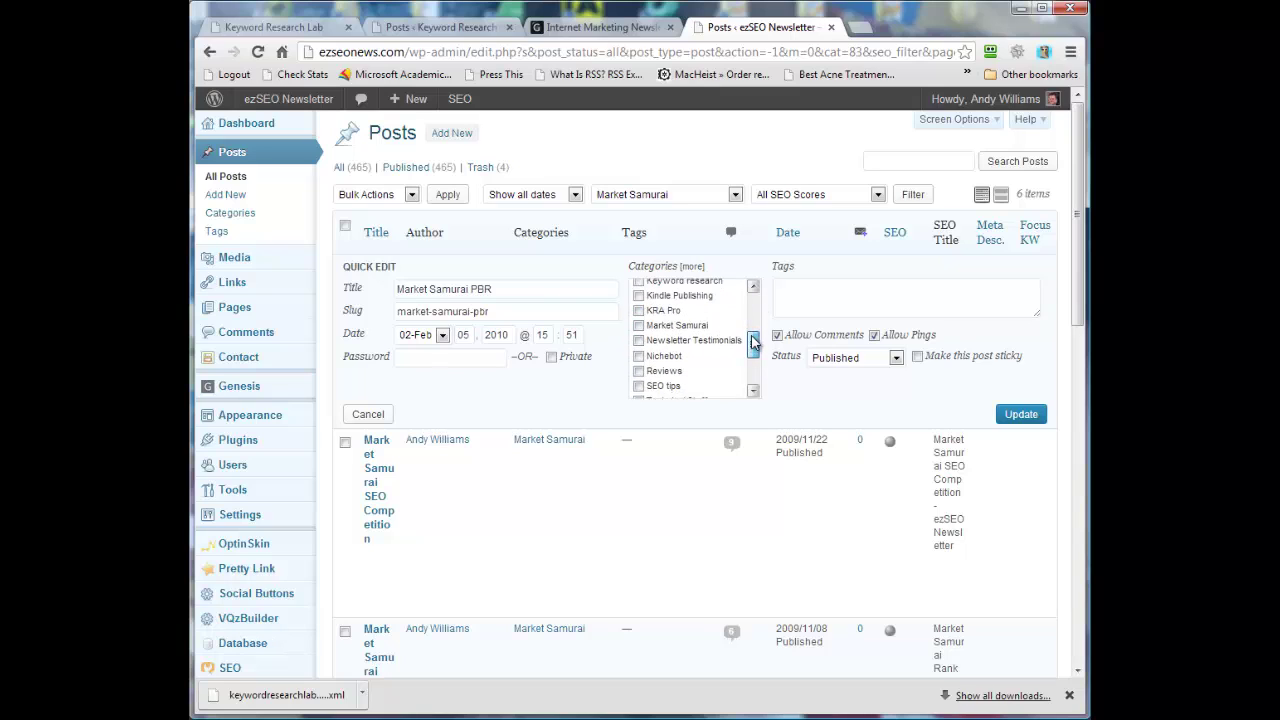
click(638, 327)
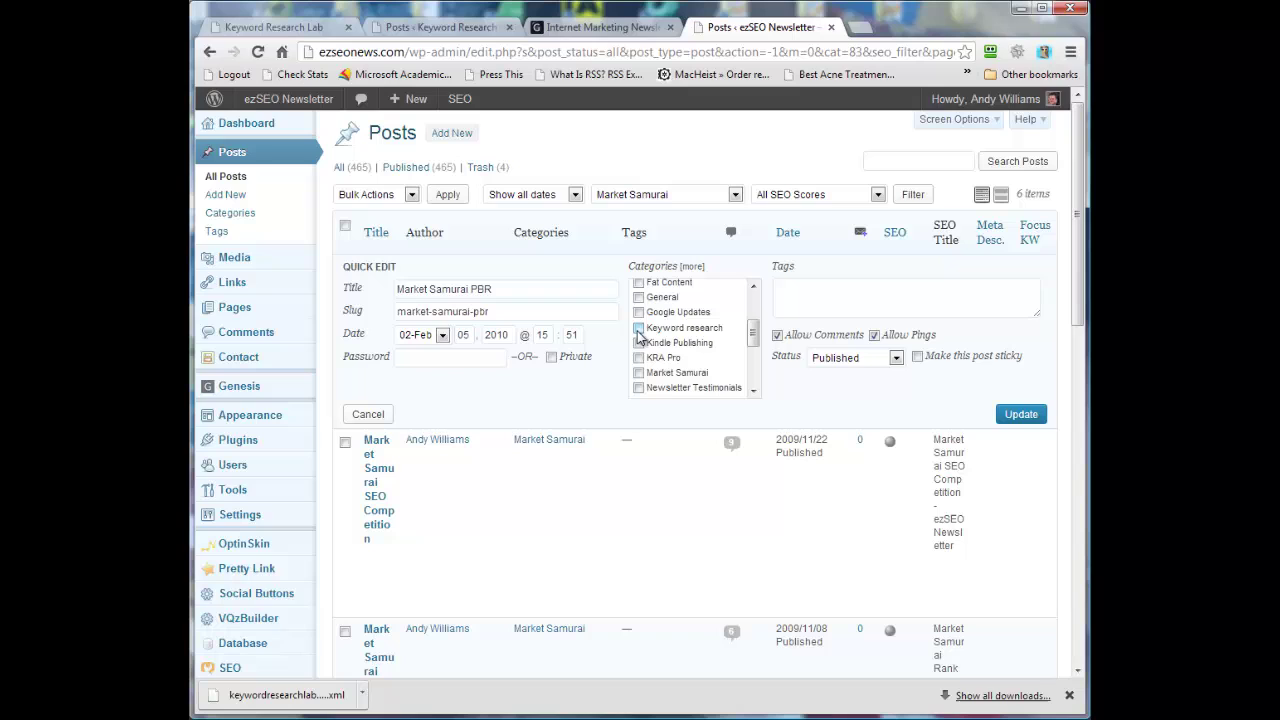
click(1012, 420)
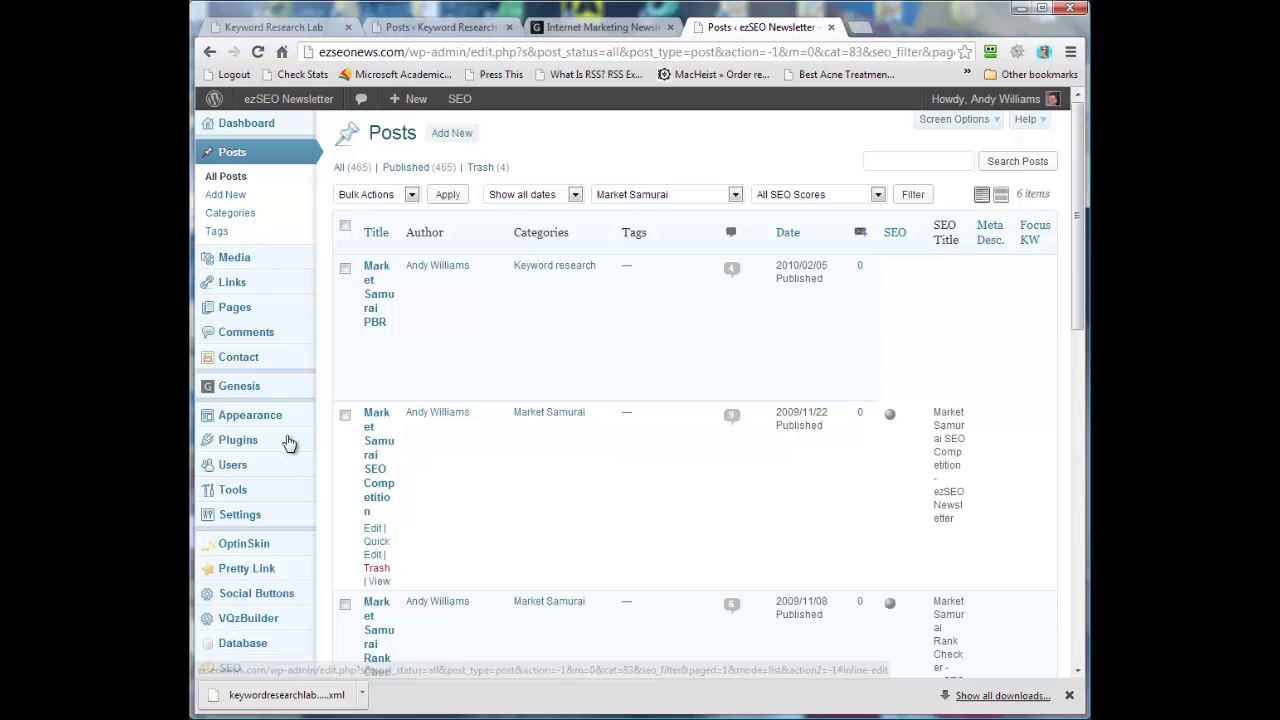
Change the Market Samurai SEO Competition post's category from Market Samurai to Keyword research and update the post.
click(376, 554)
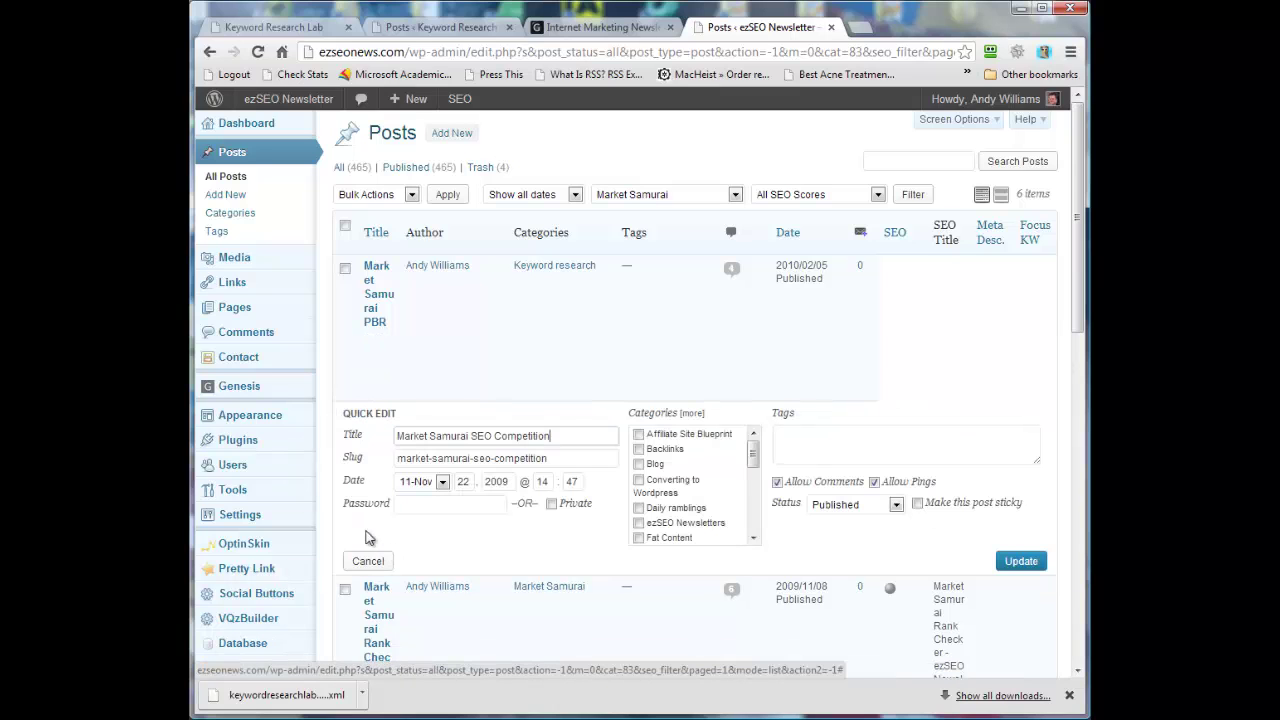
drag(754, 452, 754, 476)
click(639, 479)
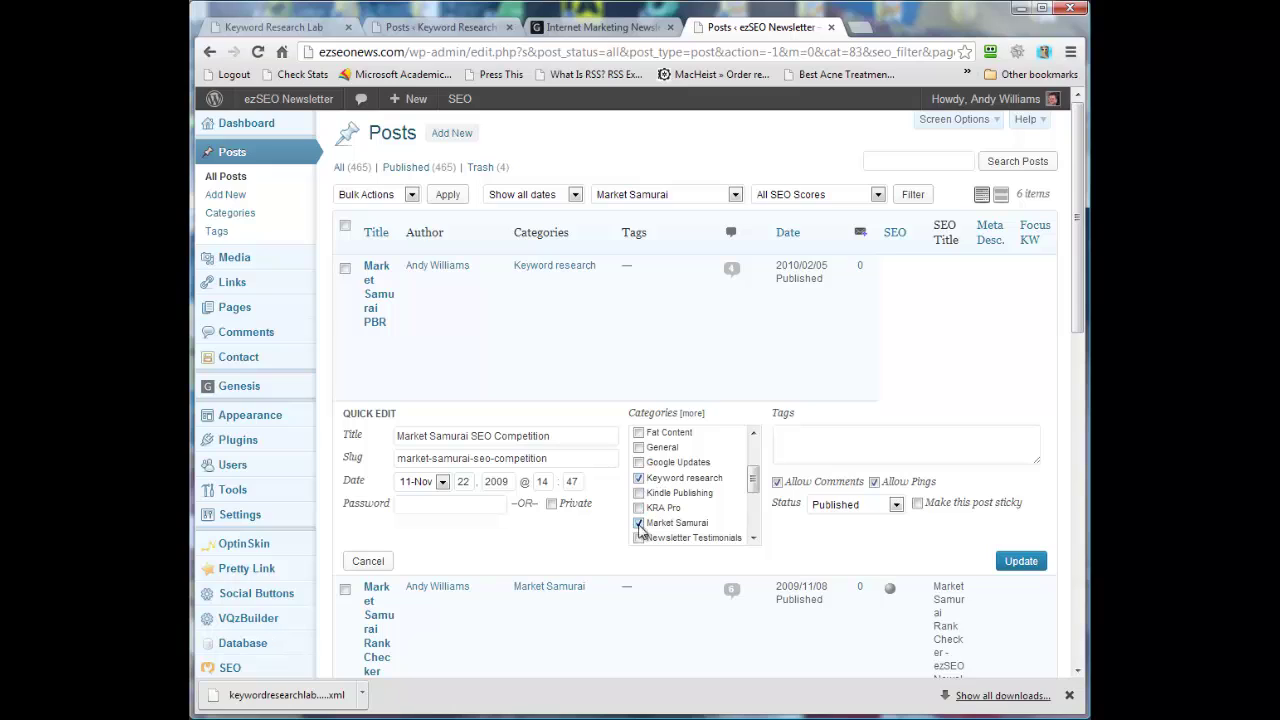
click(1021, 561)
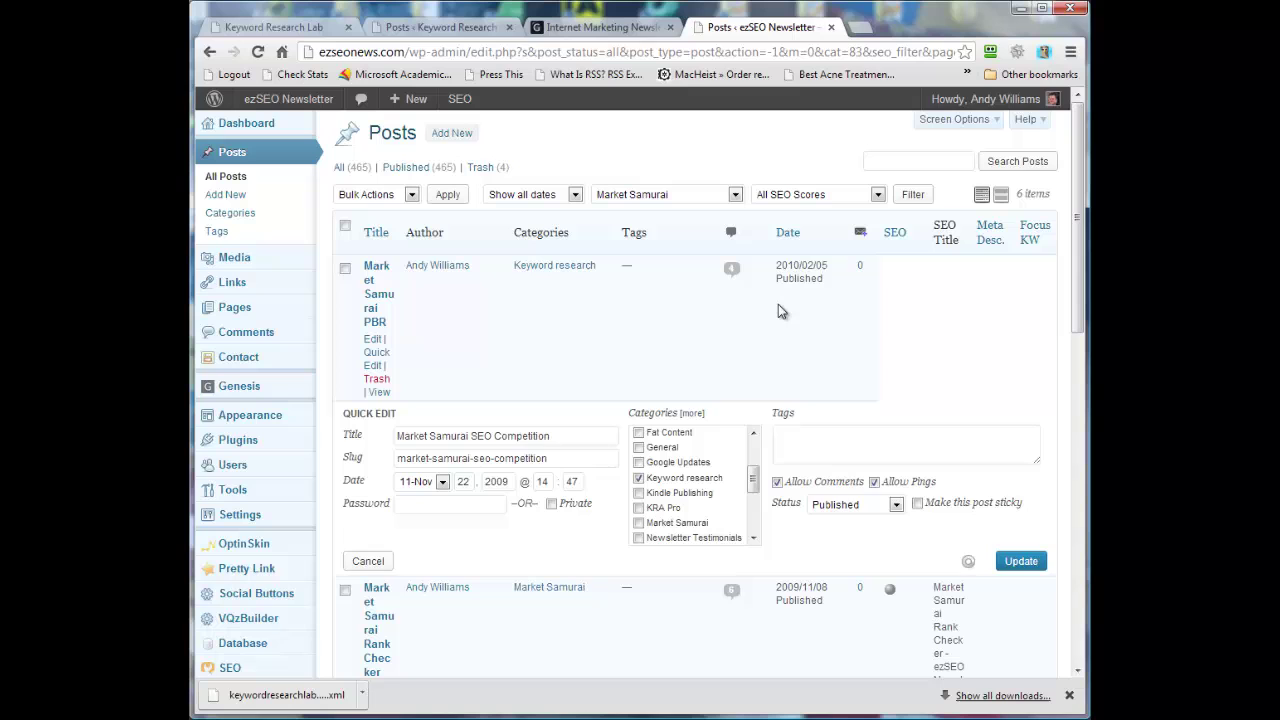
Open the categories page and check the post count of the Market Samurai category.
scroll(778, 304, down, 5)
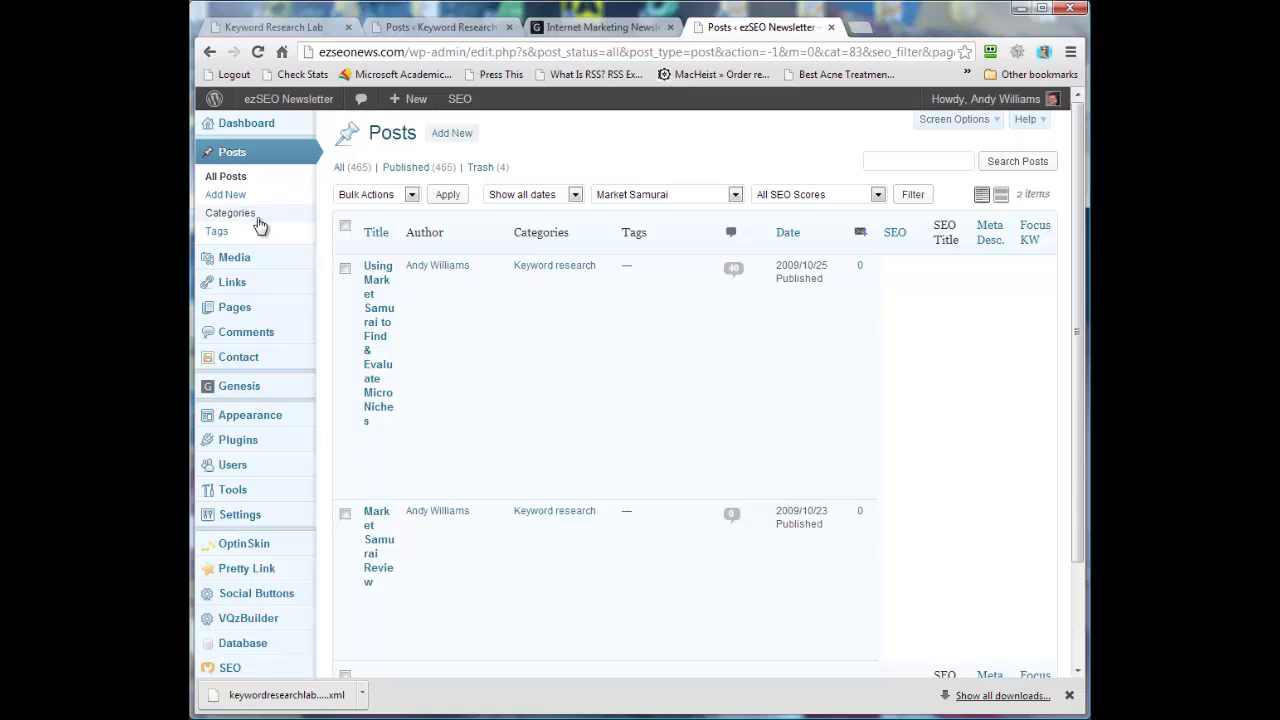
click(245, 214)
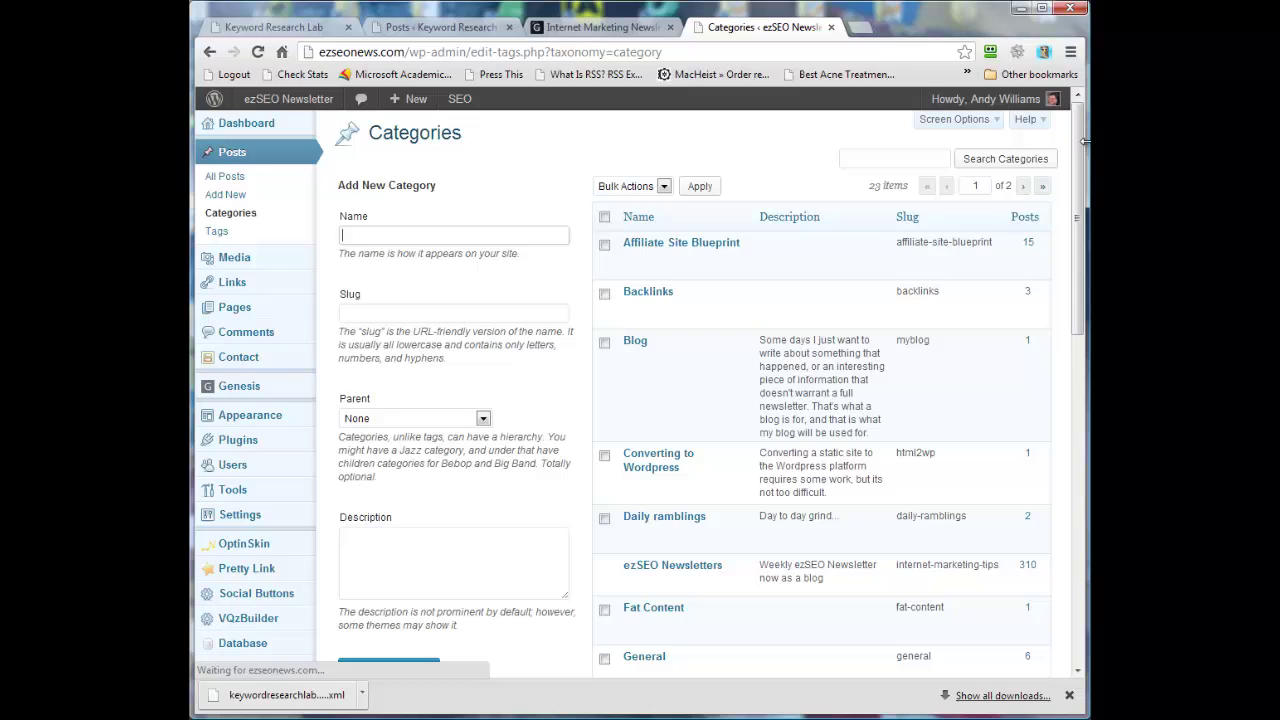
scroll(1068, 300, down, 4)
scroll(1068, 313, down, 1)
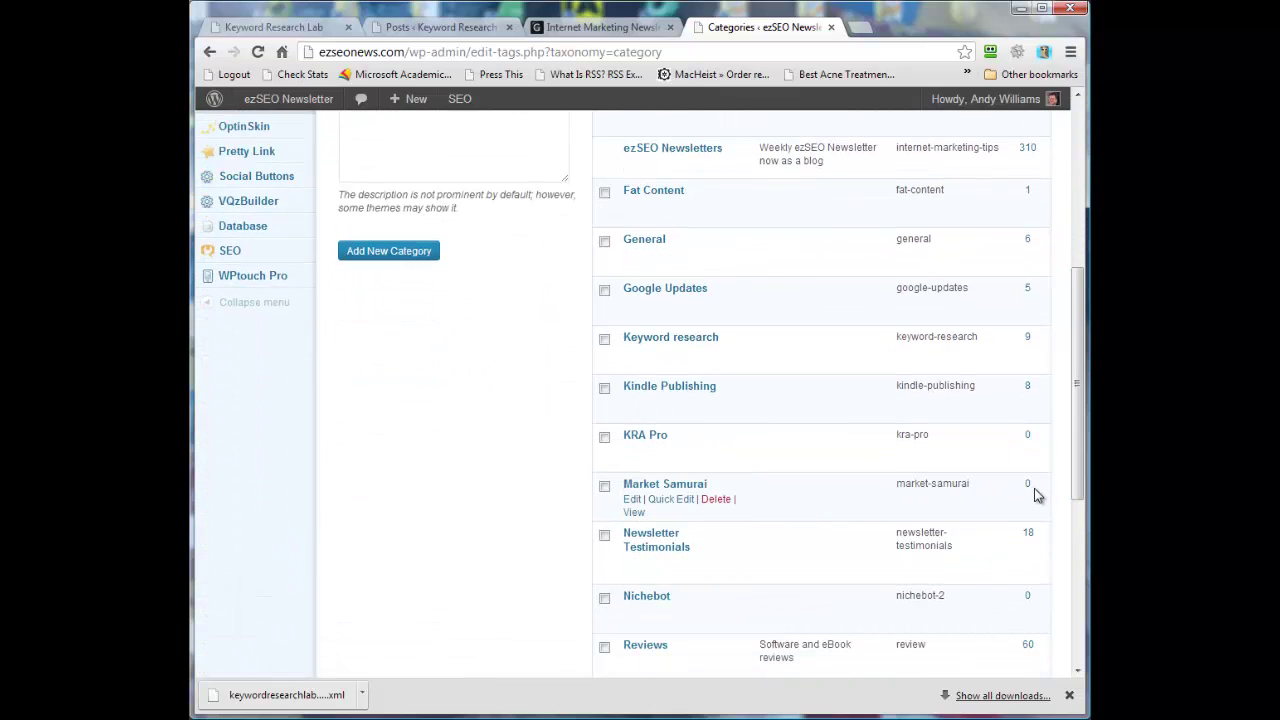
drag(1036, 484, 963, 481)
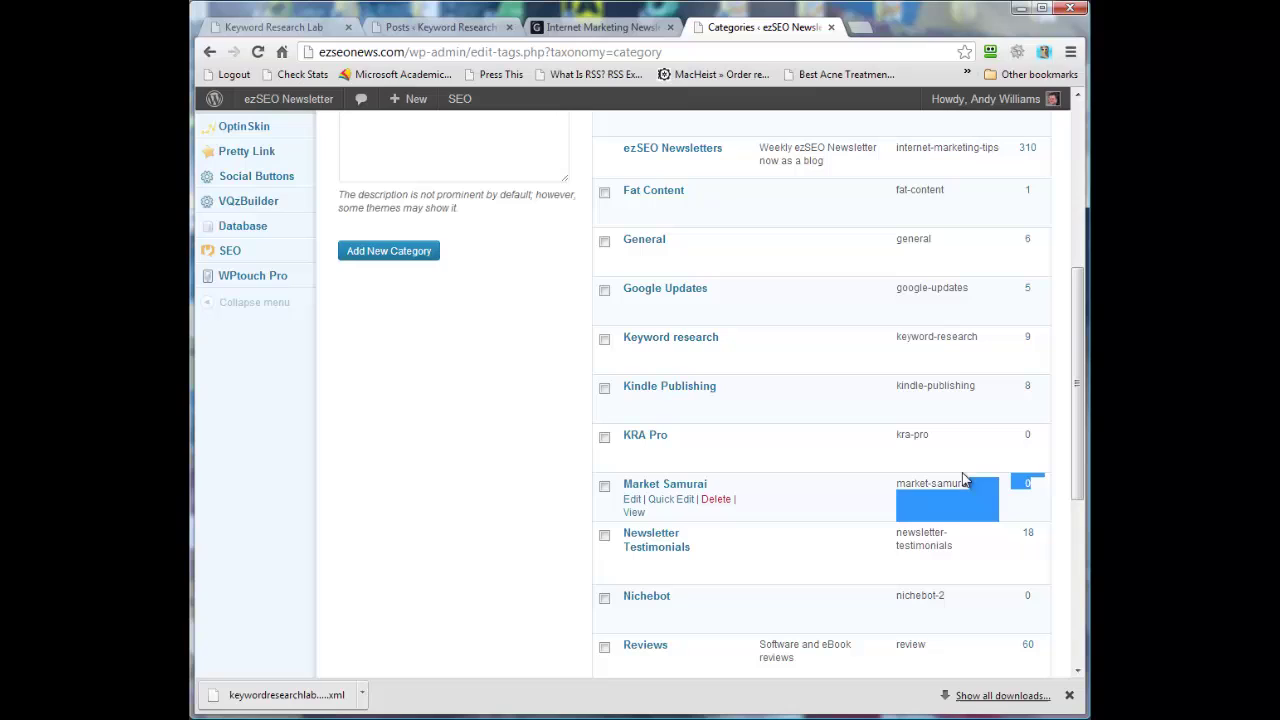
Bulk-delete the KRA Pro, Market Samurai and Nichebot categories from the categories list.
click(603, 487)
click(604, 438)
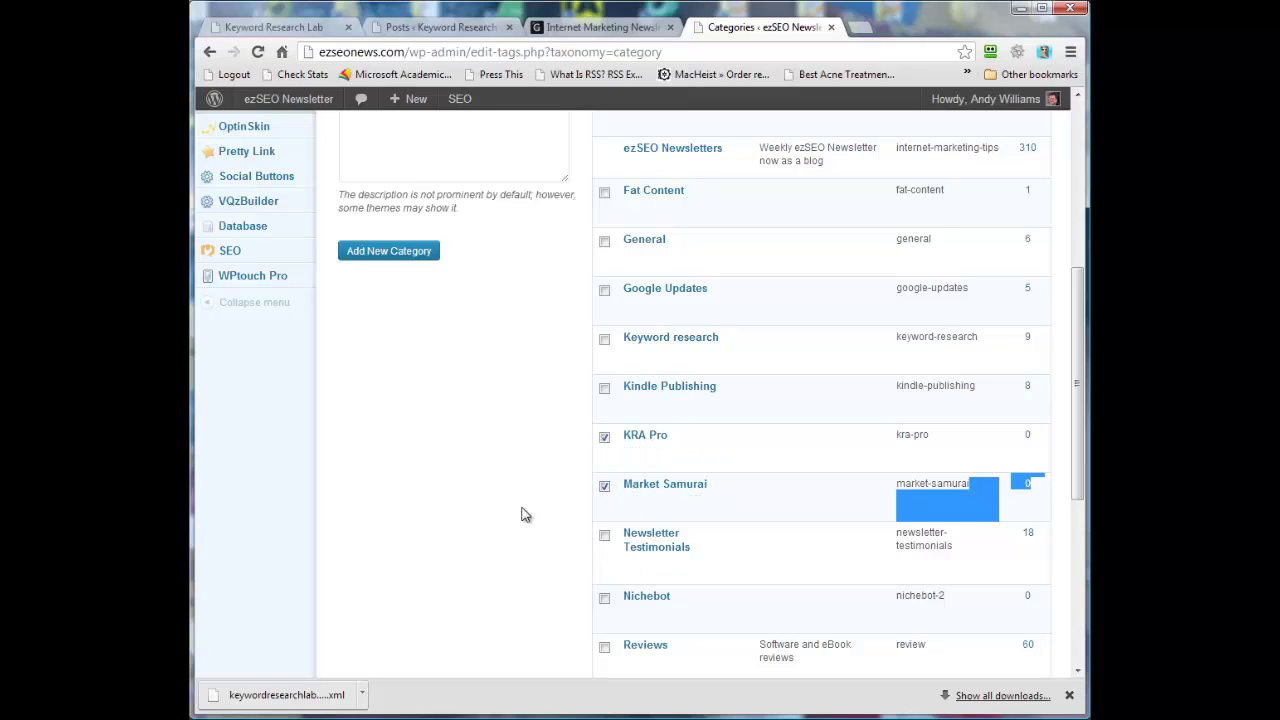
click(604, 596)
drag(1083, 405, 1078, 150)
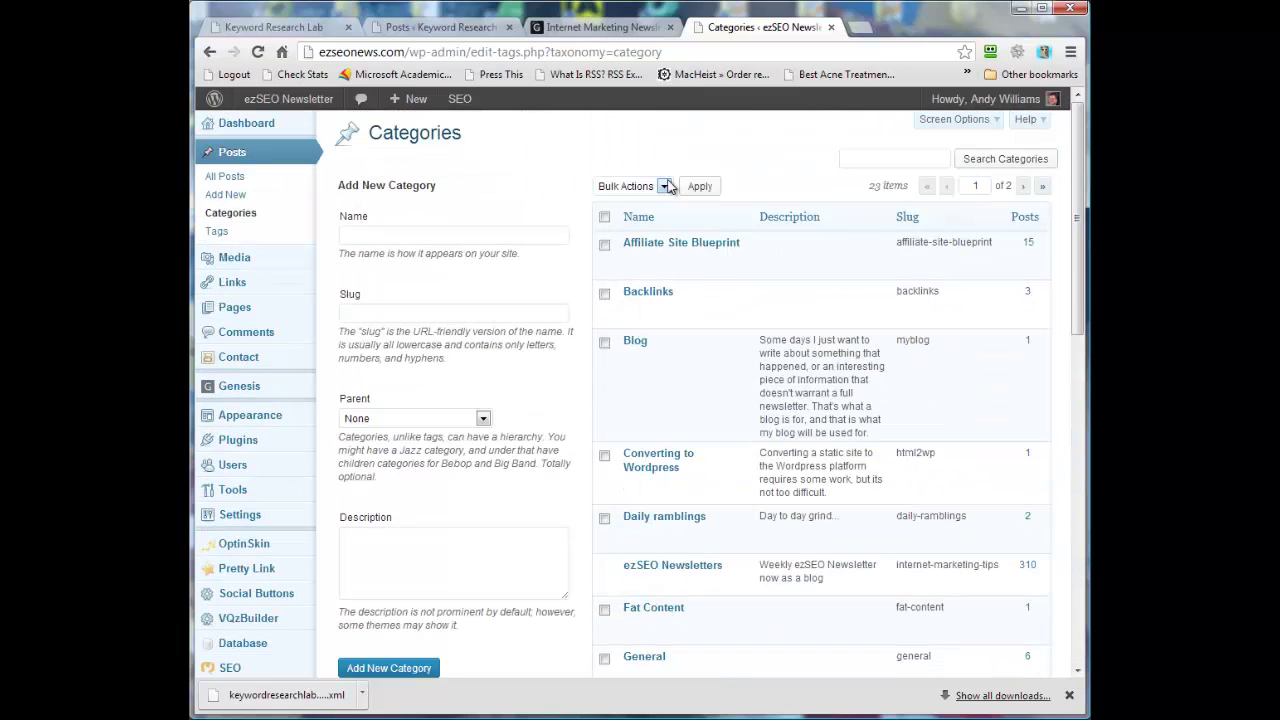
click(632, 186)
click(646, 218)
click(698, 188)
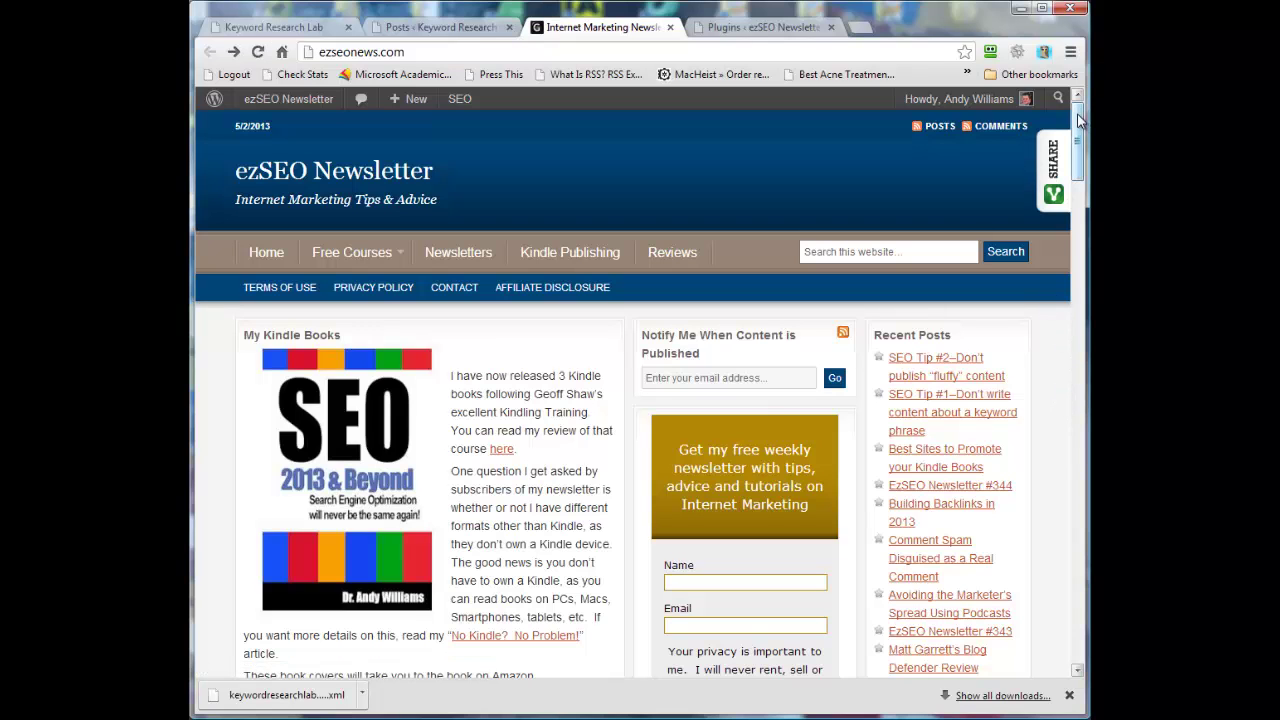
Open the ezSEO Newsletter site's XML sitemap at ezseonews.com/sitemap.xml.
mouse_move(1078, 118)
mouse_down()
mouse_move(1070, 198)
mouse_move(1041, 265)
mouse_move(1038, 420)
mouse_move(1075, 110)
mouse_up()
click(468, 55)
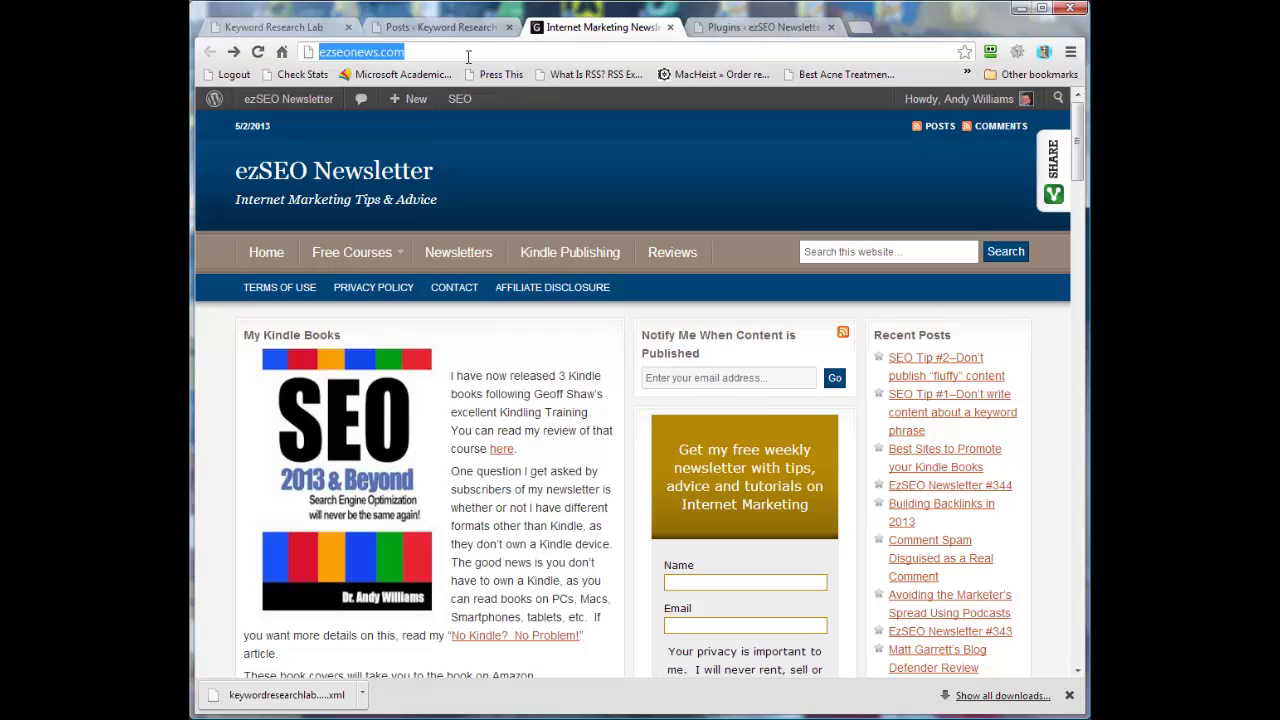
click(468, 55)
text(/)
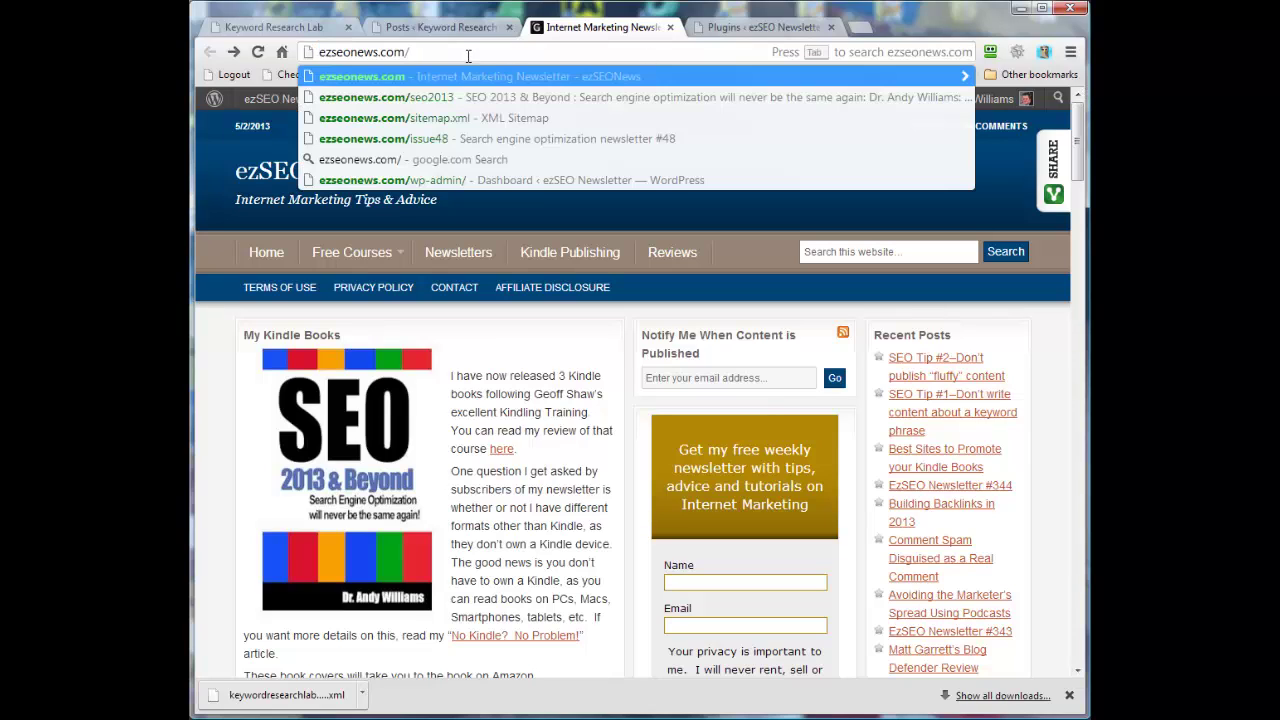
text(sitemap)
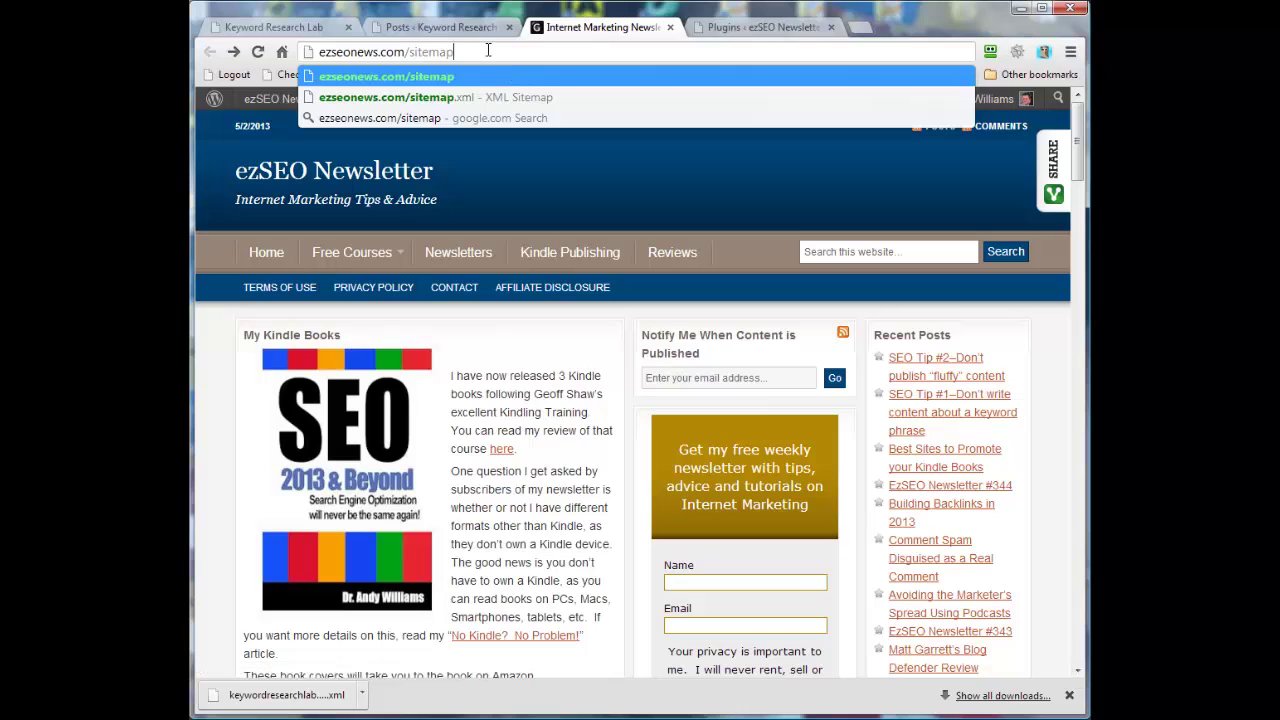
text(.xml)
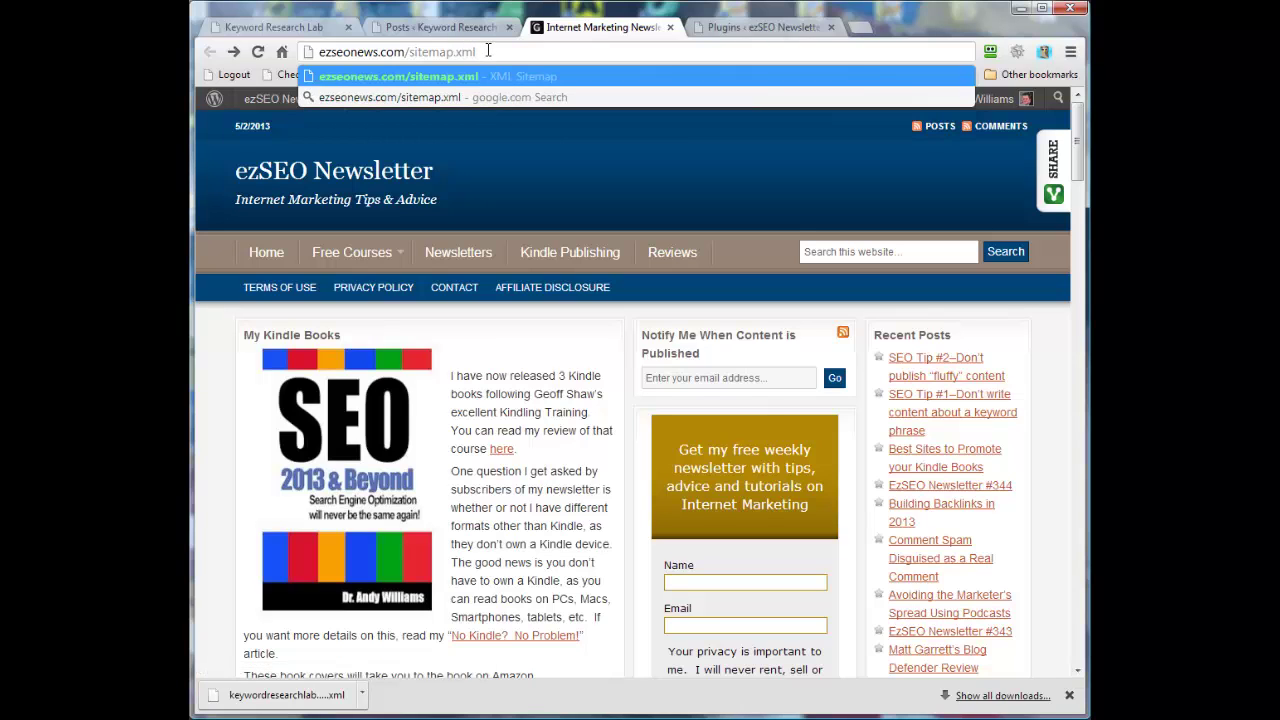
key(Return)
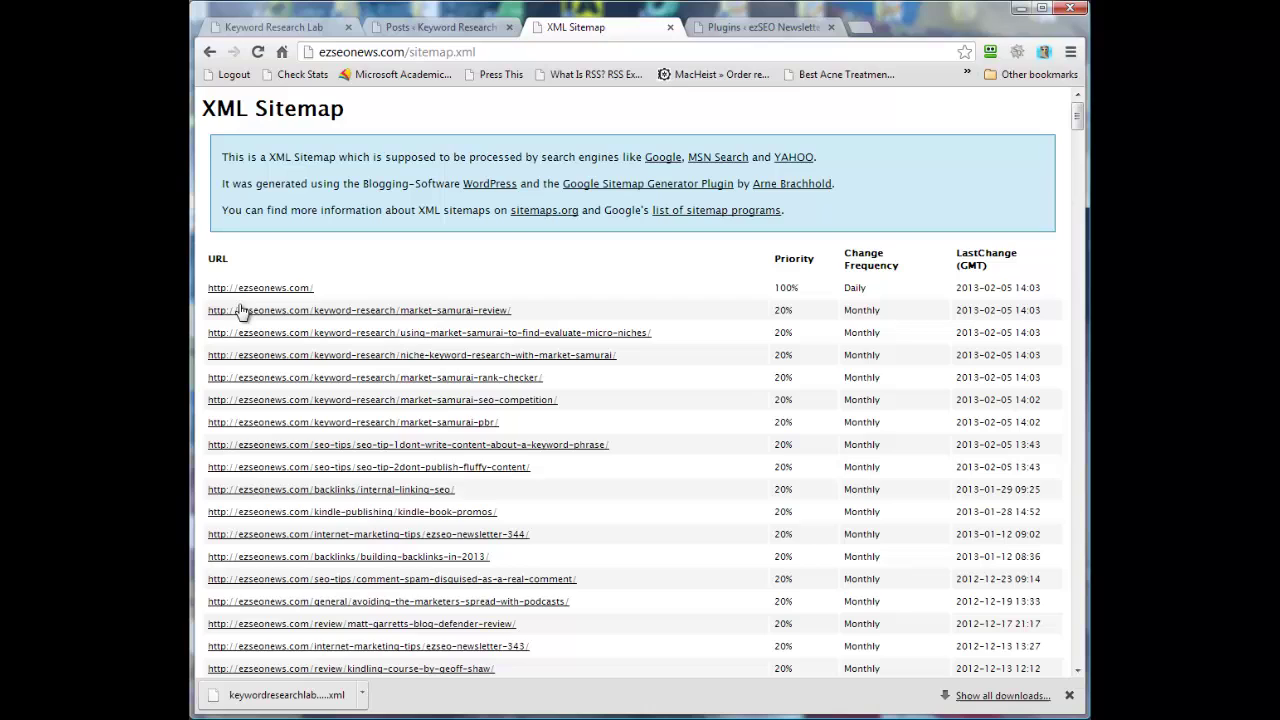
Review the Market Samurai post URLs under keyword-research in the sitemap, and return to the Keyword Research Lab posts list.
drag(209, 316, 731, 423)
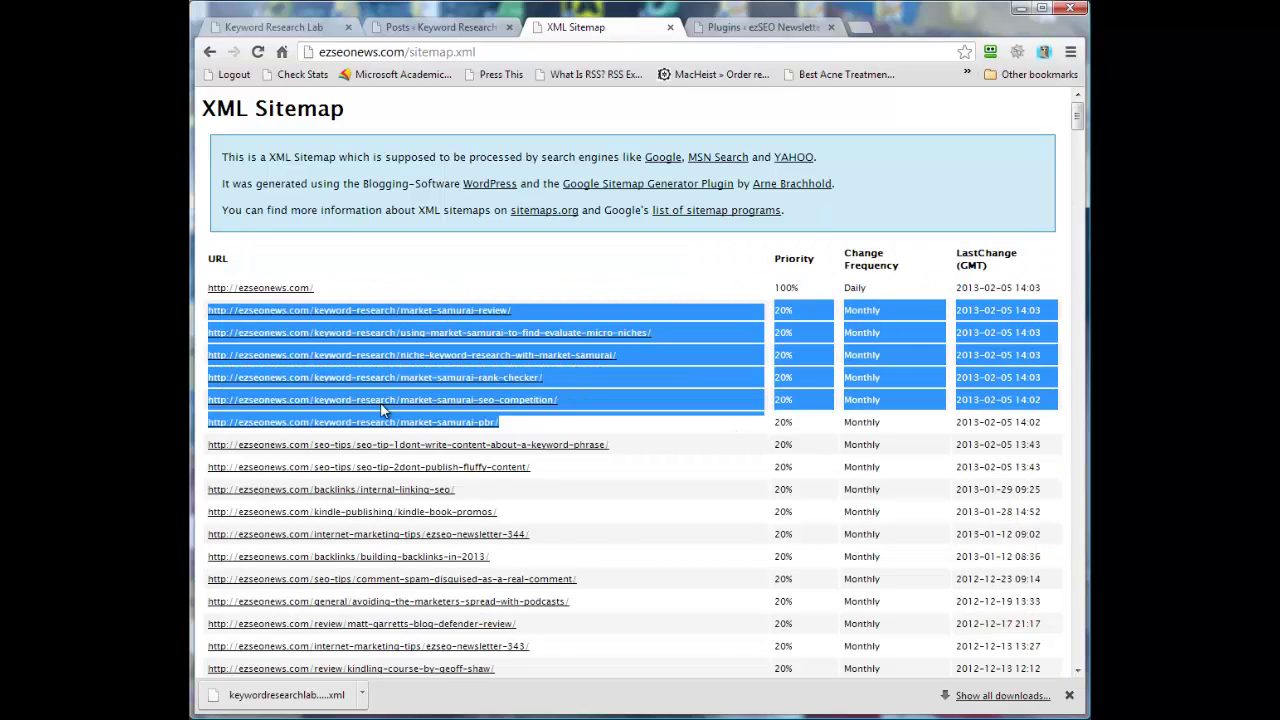
scroll(556, 477, down, 6)
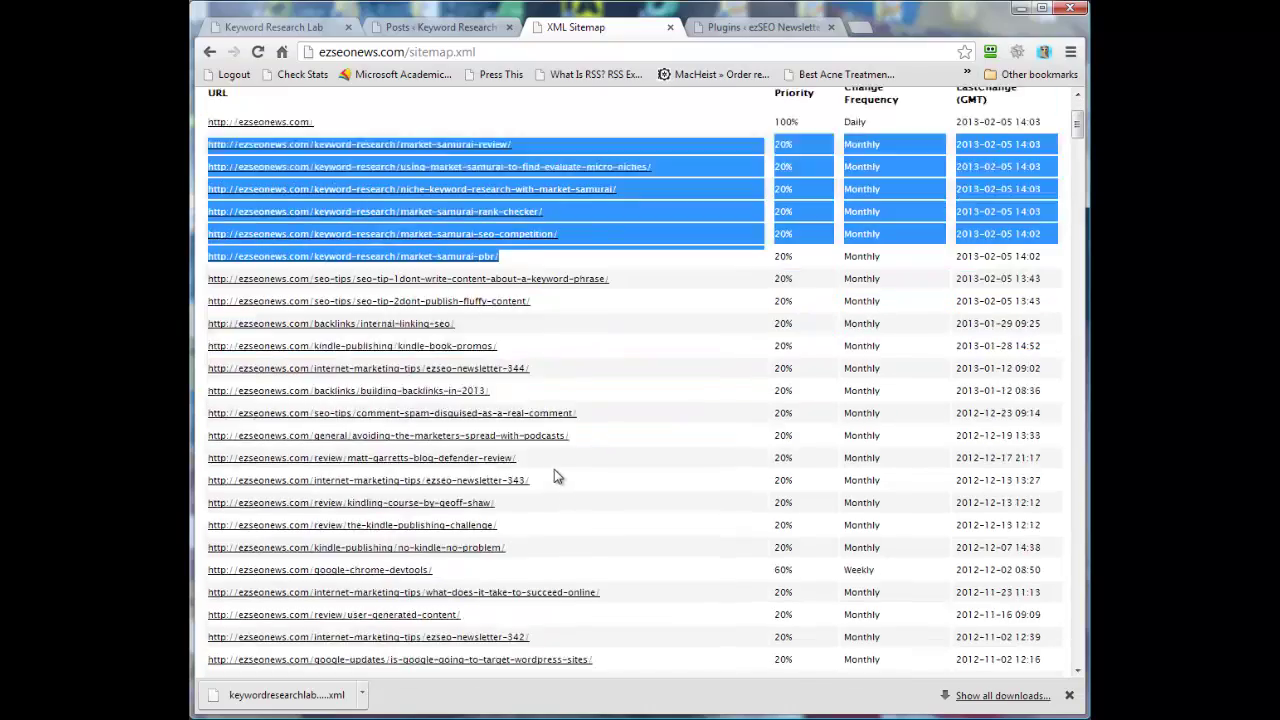
scroll(556, 477, up, 4)
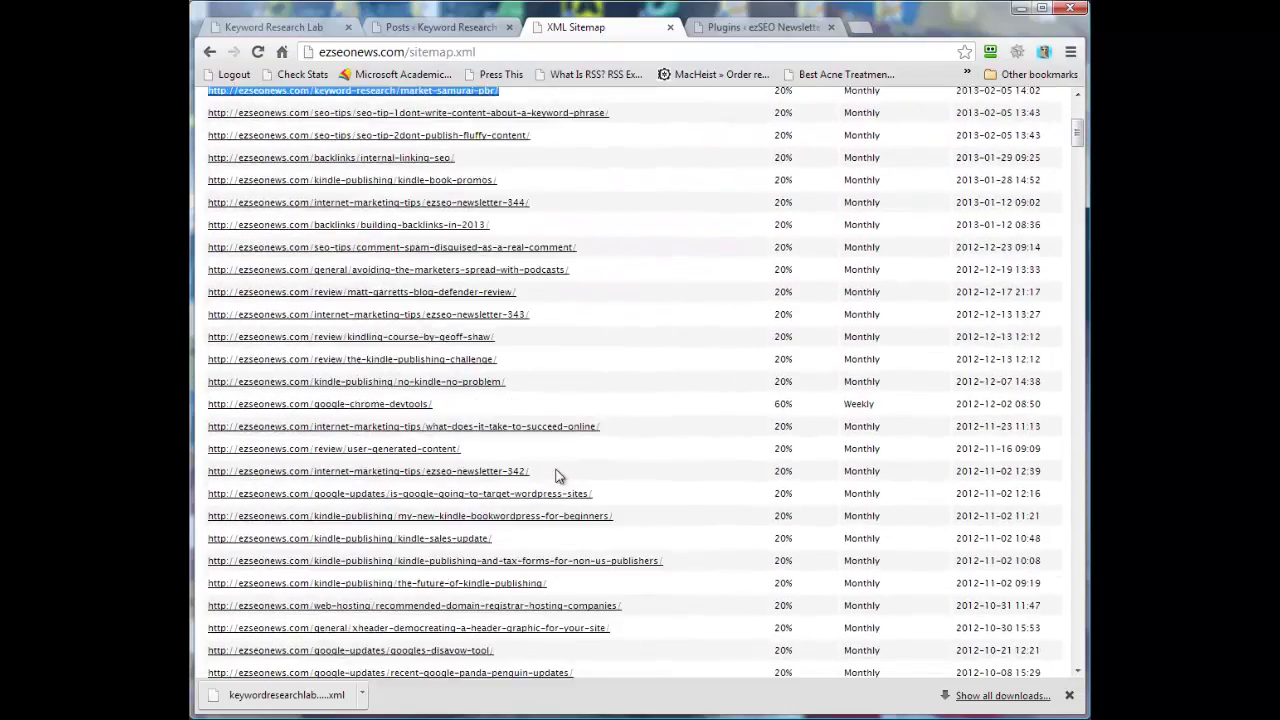
scroll(558, 477, up, 2)
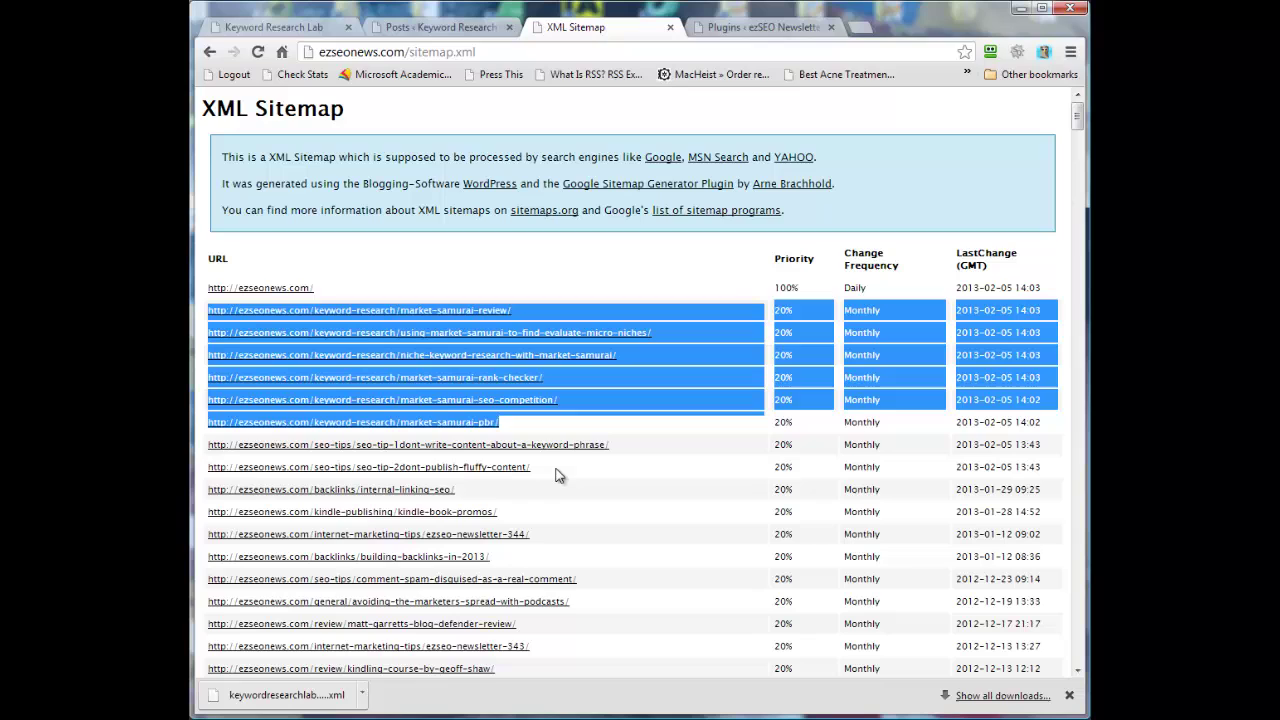
click(410, 29)
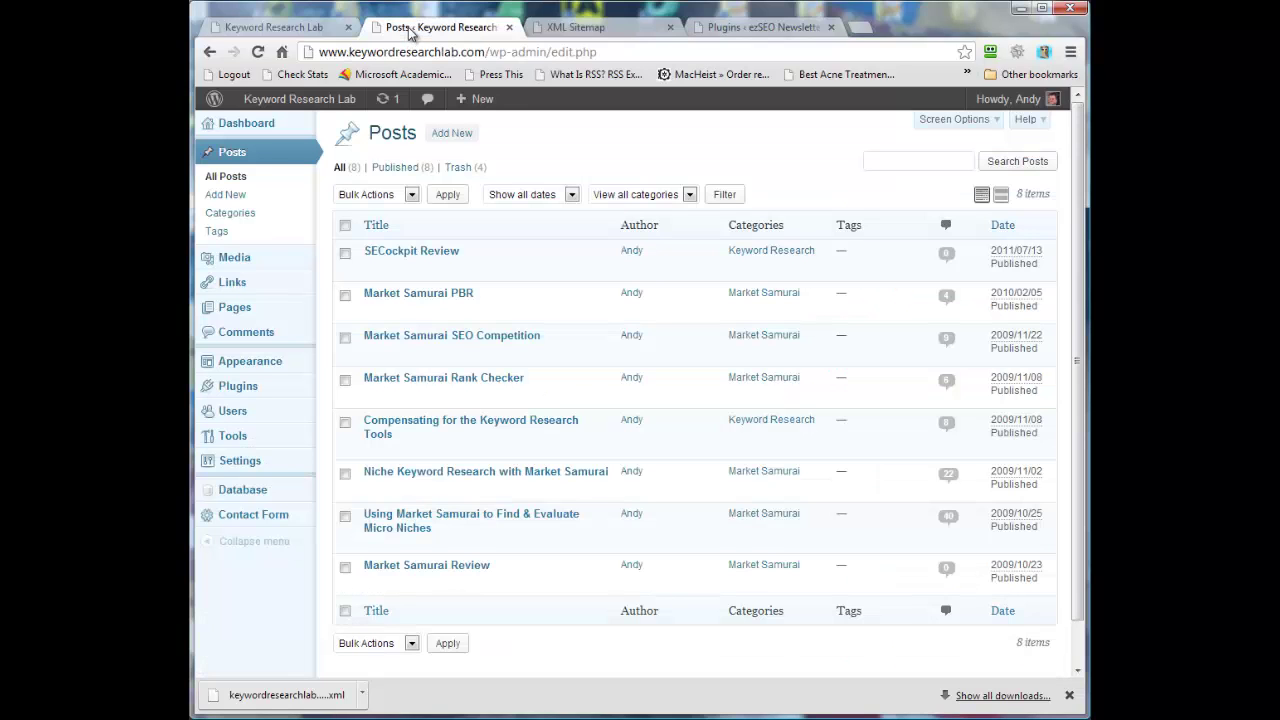